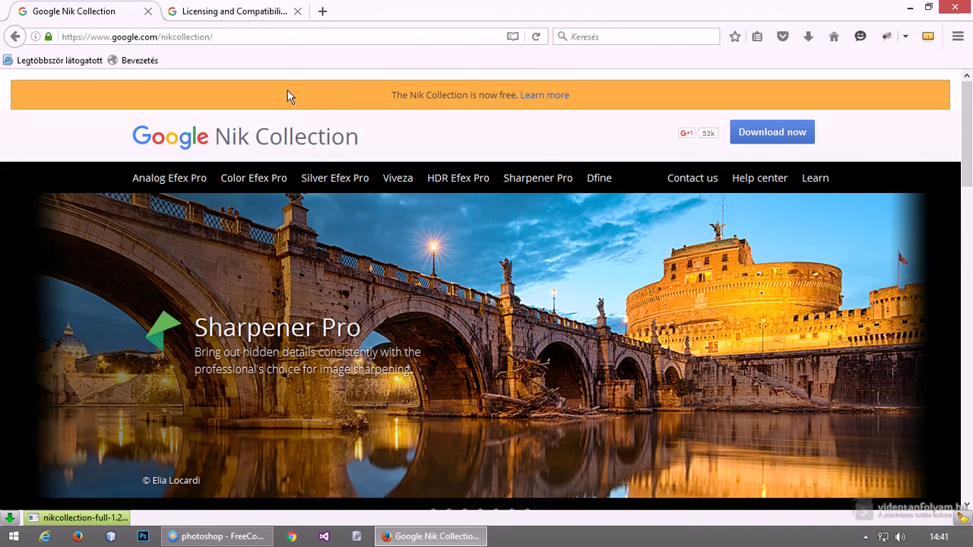
Reload the Nik Collection page and bring up the Licensing and Compatibility tab.
{"action": "left_click", "coordinate": [218, 35]}
{"action": "left_click", "coordinate": [176, 131]}
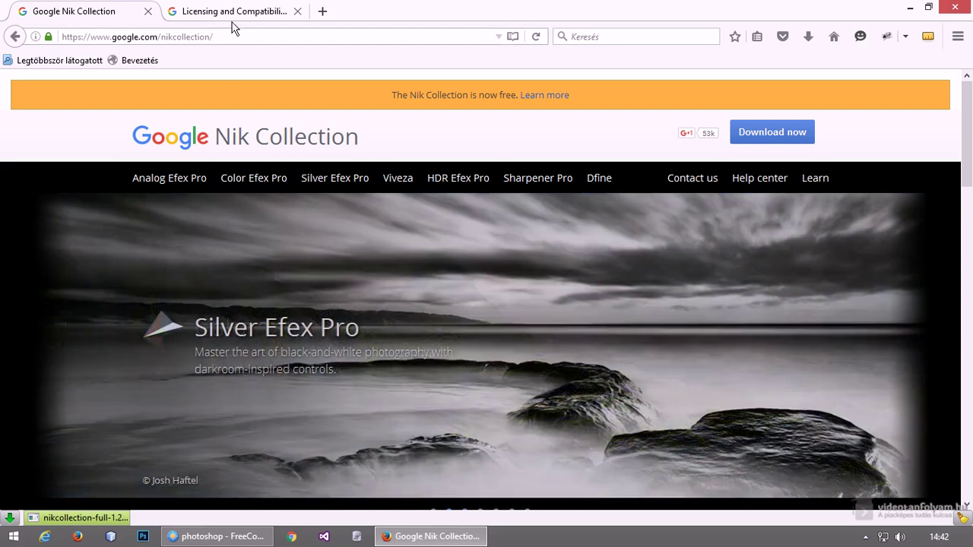
{"action": "left_click", "coordinate": [232, 13]}
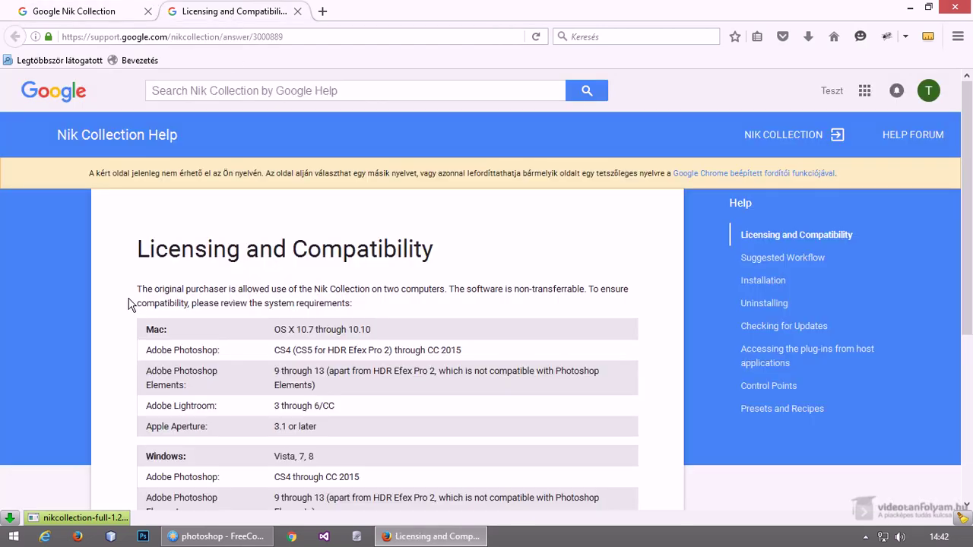
{"action": "scroll", "coordinate": [112, 305], "scroll_direction": "down", "scroll_amount": 2}
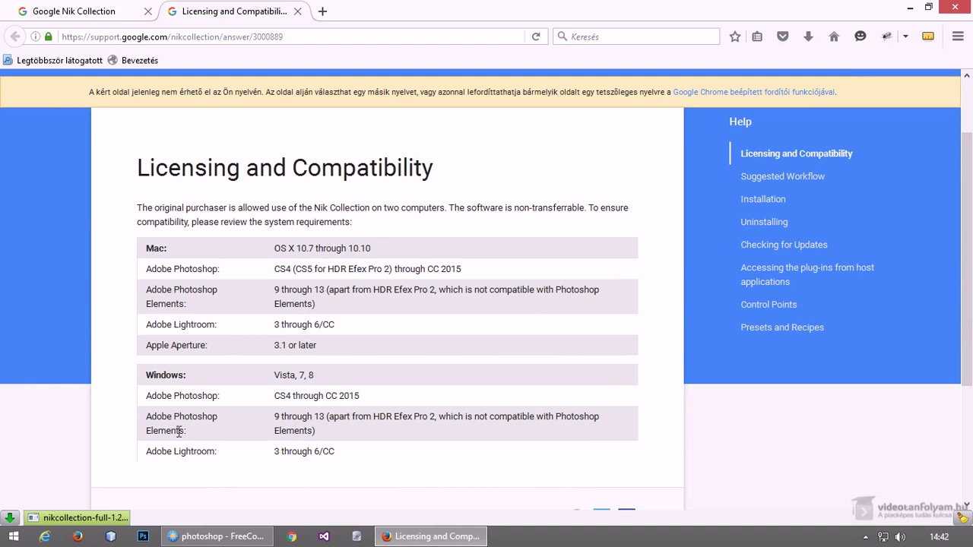
{"action": "left_click_drag", "start_coordinate": [181, 430], "coordinate": [141, 432]}
{"action": "left_click", "coordinate": [154, 430]}
Launch the Nik Collection installer with English (United States) as the setup language.
{"action": "left_click", "coordinate": [114, 524]}
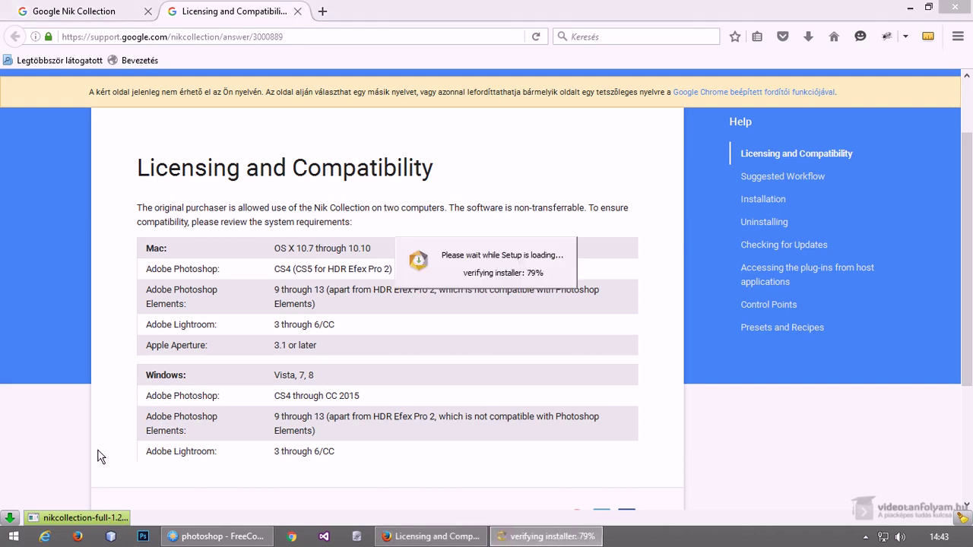
{"action": "left_click", "coordinate": [482, 279]}
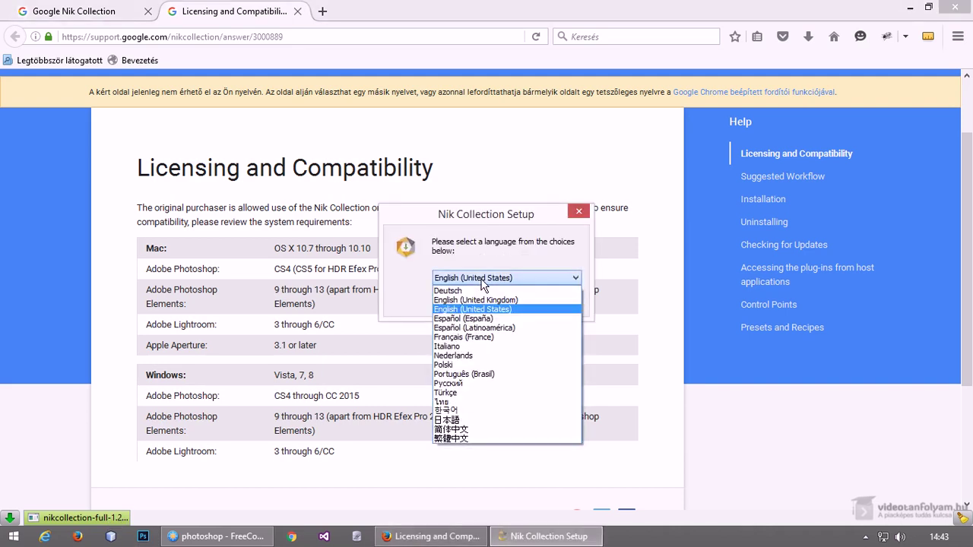
{"action": "left_click", "coordinate": [450, 255]}
{"action": "left_click", "coordinate": [487, 303]}
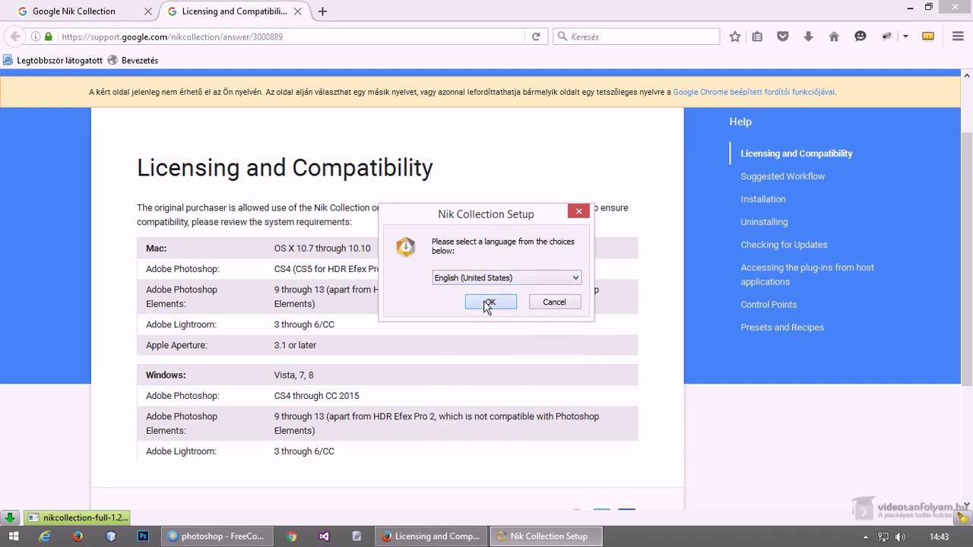
Decline usage statistics, accept the license, and set the destination to C:\programok\grafika\Nik.
{"action": "left_click", "coordinate": [564, 384]}
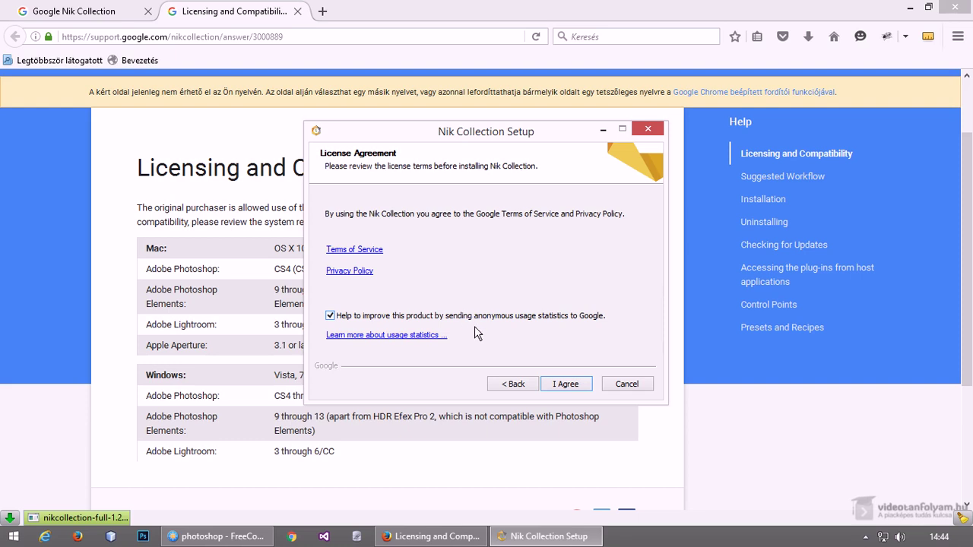
{"action": "left_click", "coordinate": [489, 316]}
{"action": "left_click", "coordinate": [563, 386]}
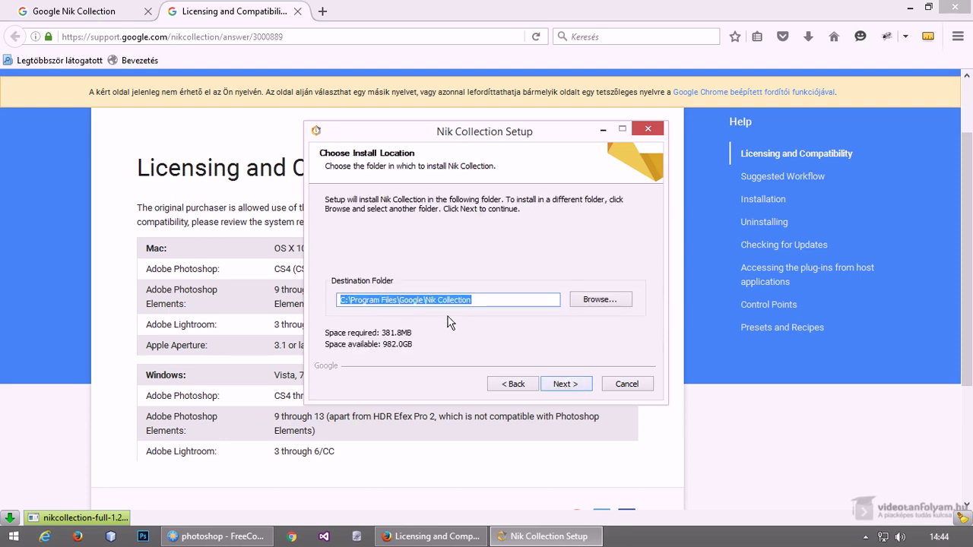
{"action": "type", "text": "C:\\programok\\grafika\\Nik"}
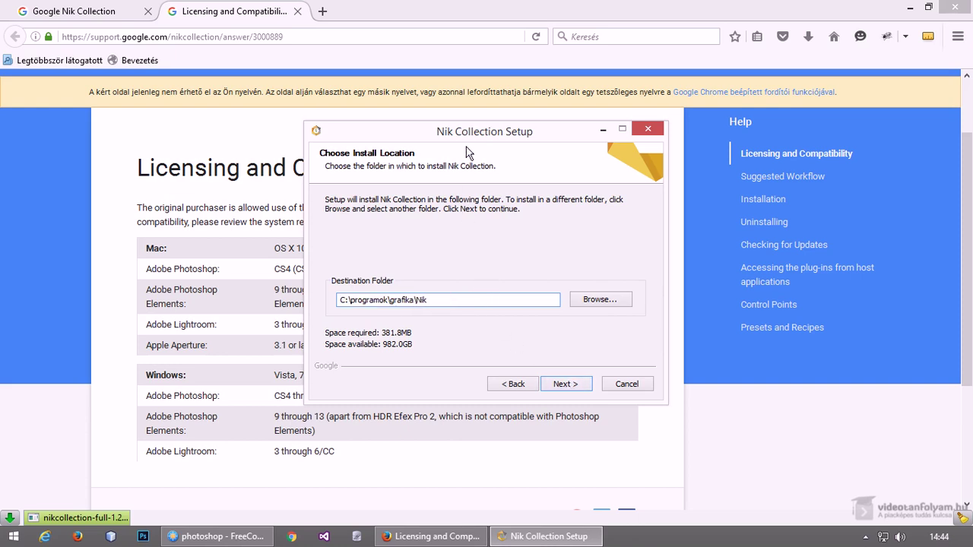
Install Nik Collection for Photoshop CC (64-Bit) without adding another plug-ins folder, then finish.
{"action": "left_click", "coordinate": [557, 385]}
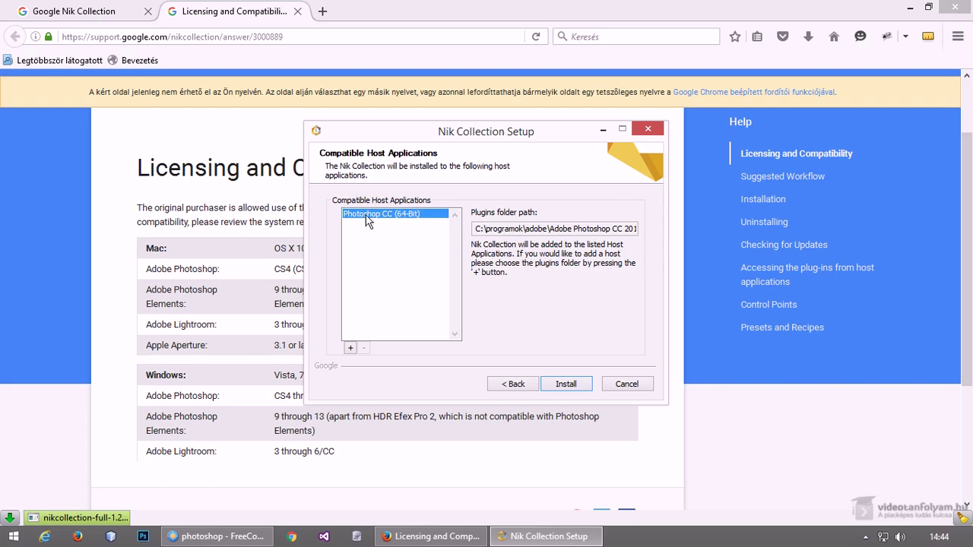
{"action": "left_click", "coordinate": [351, 348]}
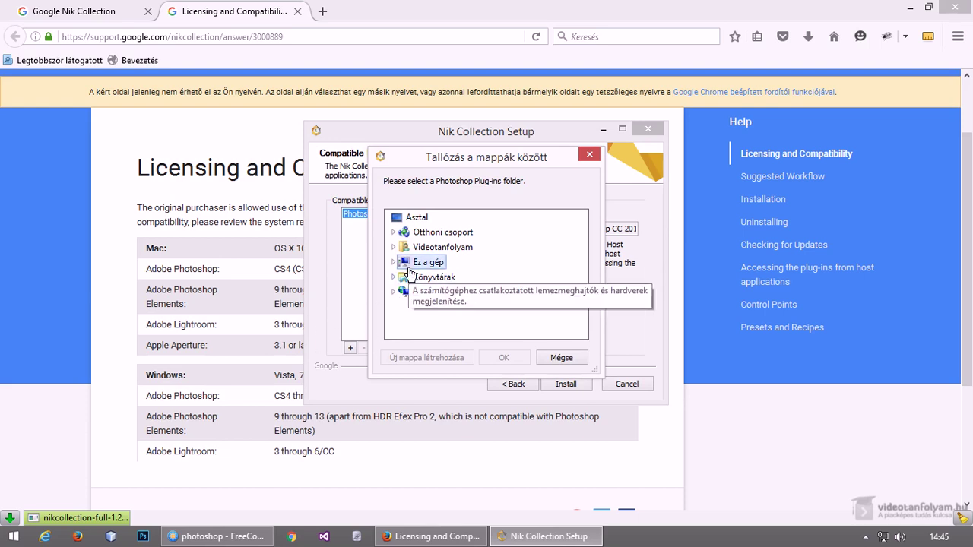
{"action": "left_click", "coordinate": [553, 358]}
{"action": "left_click", "coordinate": [567, 384]}
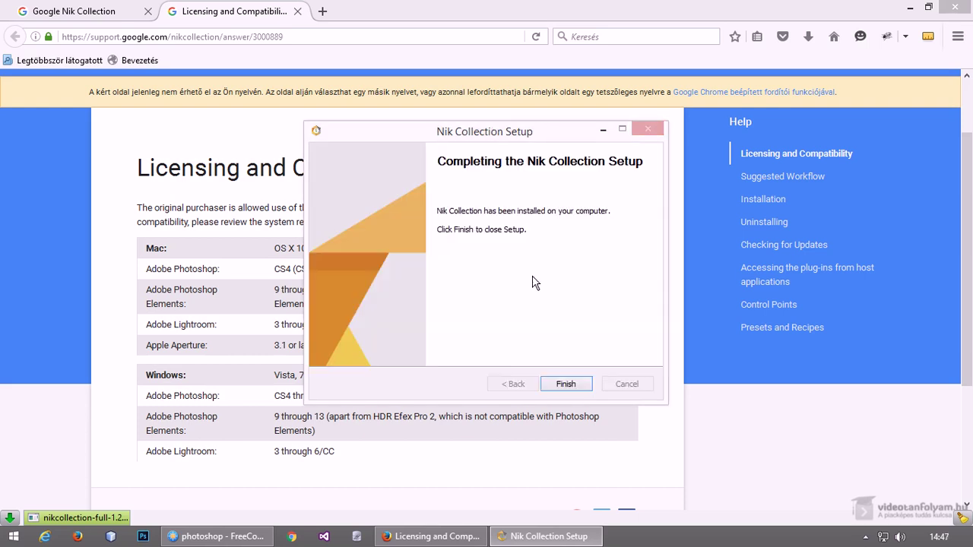
{"action": "left_click", "coordinate": [566, 385]}
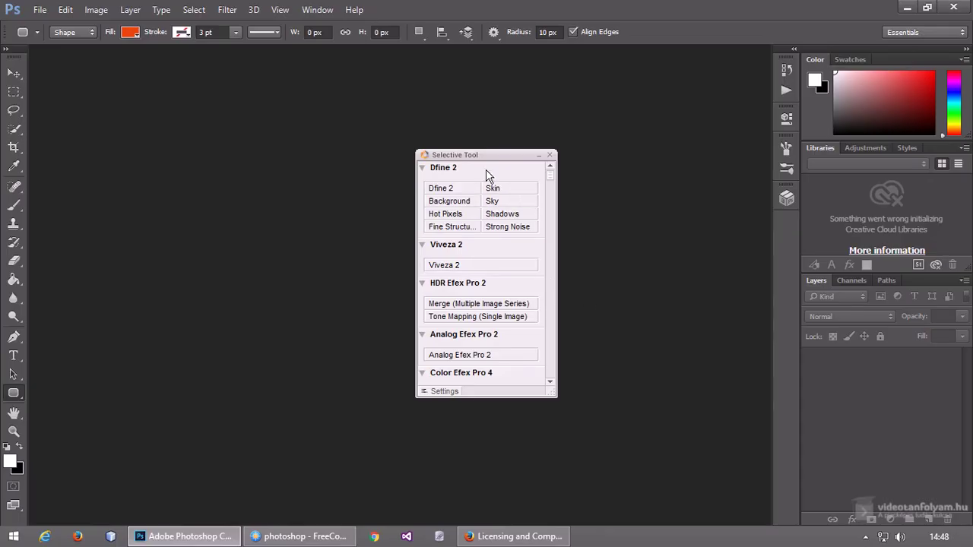
Drag the Selective Tool panel down and right, beside the Layers panel.
{"action": "mouse_move", "coordinate": [479, 155]}
{"action": "left_mouse_down"}
{"action": "mouse_move", "coordinate": [683, 262]}
{"action": "mouse_move", "coordinate": [687, 279]}
{"action": "left_mouse_up"}
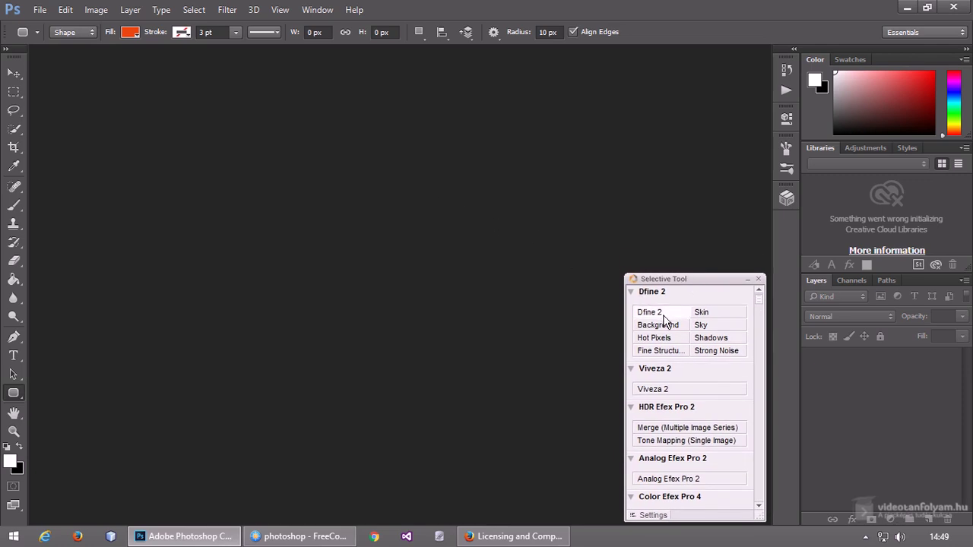
{"action": "left_click", "coordinate": [275, 536]}
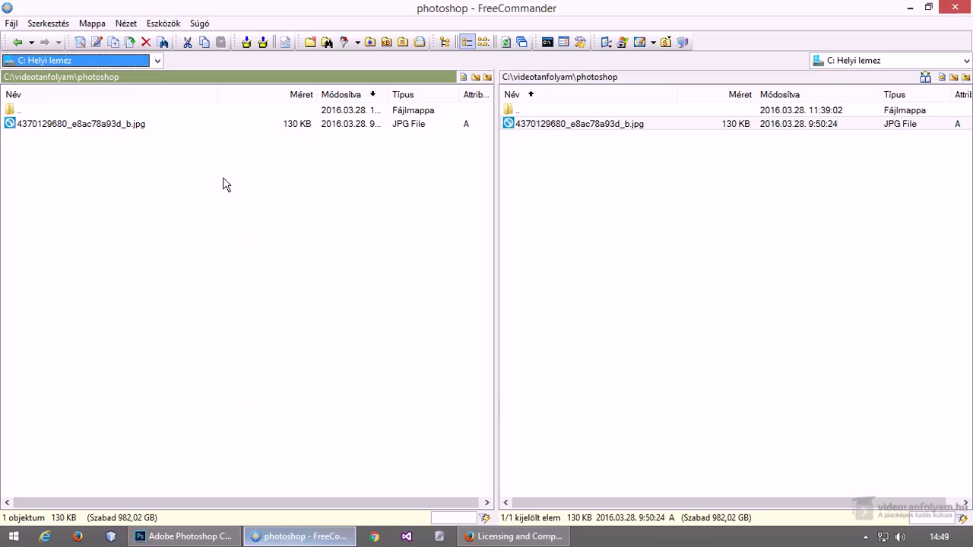
{"action": "left_click", "coordinate": [131, 124]}
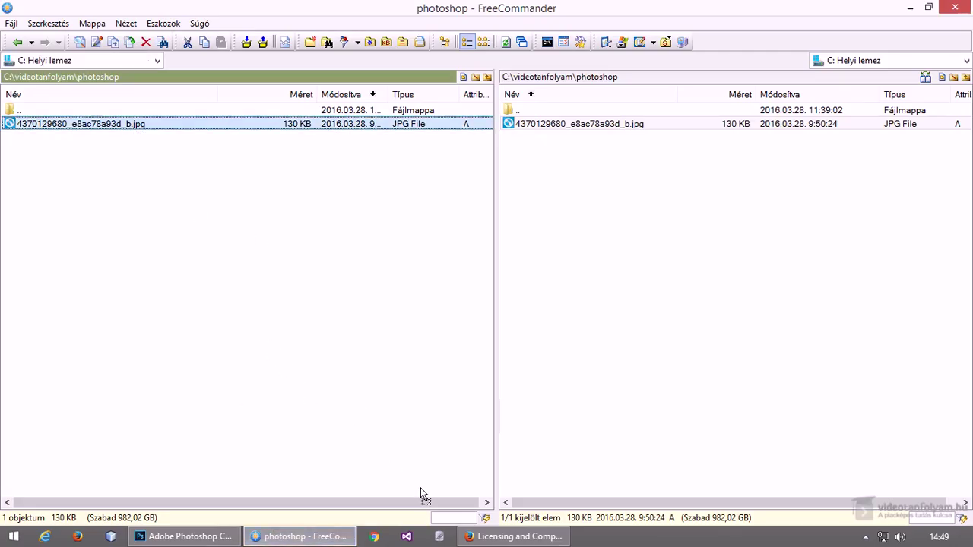
{"action": "left_click", "coordinate": [200, 537]}
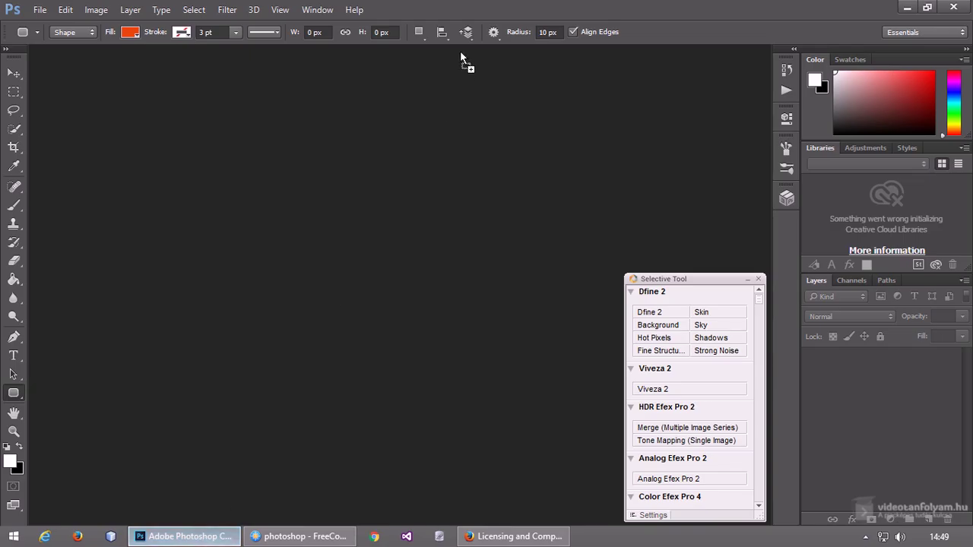
{"action": "left_click_drag", "start_coordinate": [459, 53], "coordinate": [463, 9]}
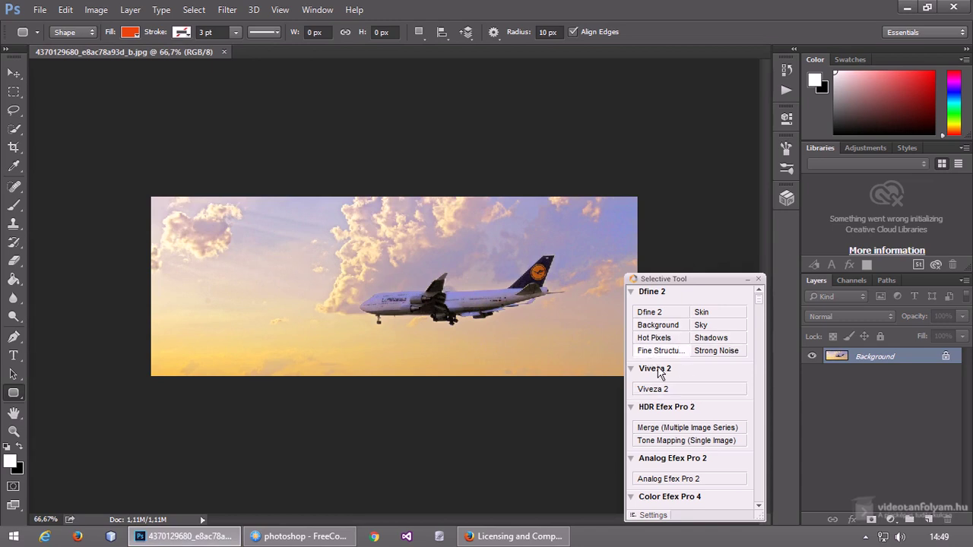
Run Nik Collection's Analog Efex Pro 2 filter on the airplane photo.
{"action": "mouse_move", "coordinate": [759, 304]}
{"action": "left_mouse_down"}
{"action": "mouse_move", "coordinate": [758, 519]}
{"action": "mouse_move", "coordinate": [773, 251]}
{"action": "mouse_move", "coordinate": [758, 372]}
{"action": "mouse_move", "coordinate": [428, 123]}
{"action": "left_mouse_up"}
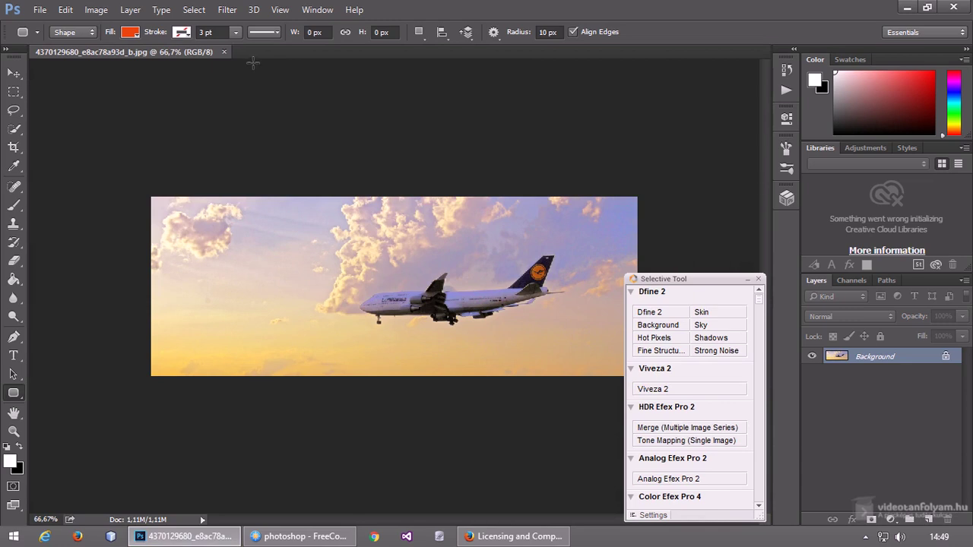
{"action": "left_click", "coordinate": [228, 9]}
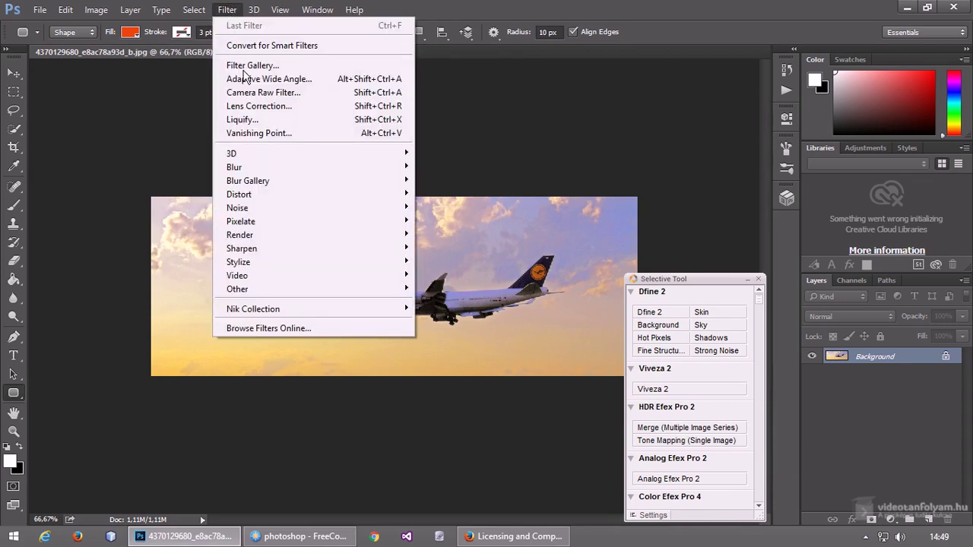
{"action": "mouse_move", "coordinate": [253, 309]}
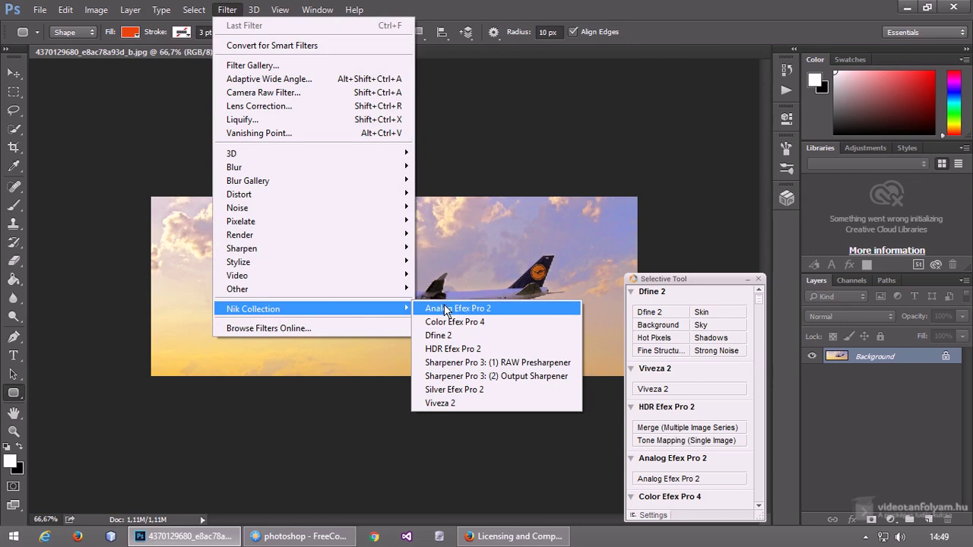
{"action": "left_click", "coordinate": [446, 310]}
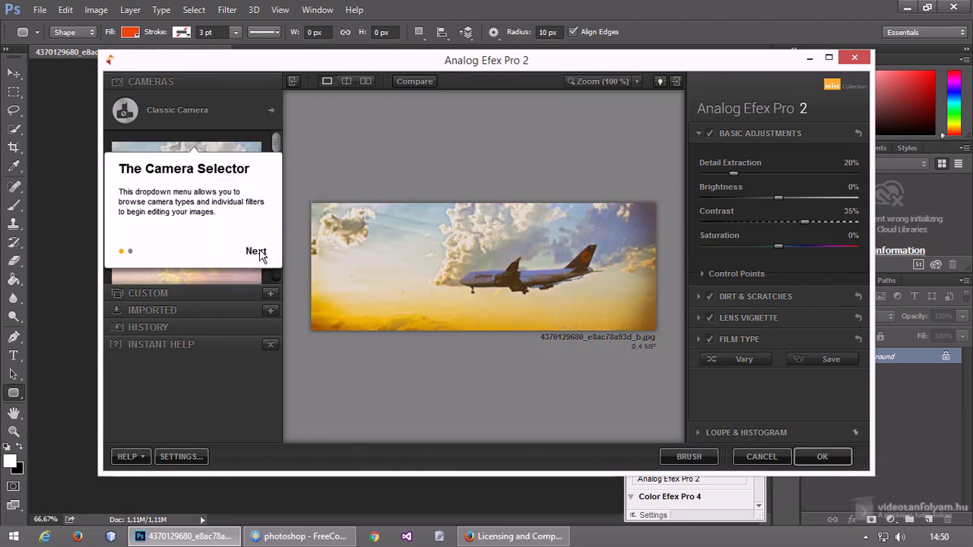
Dismiss the tips, try Classic Camera 1 and 2, and settle on Classic Camera 1.
{"action": "left_click", "coordinate": [256, 251]}
{"action": "left_click", "coordinate": [453, 250]}
{"action": "mouse_move", "coordinate": [187, 187]}
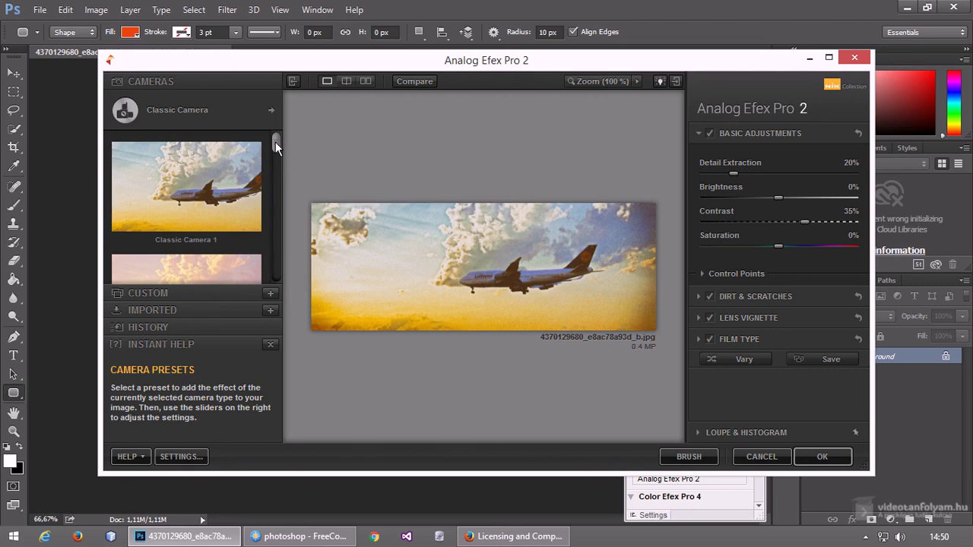
{"action": "mouse_move", "coordinate": [275, 143]}
{"action": "left_mouse_down"}
{"action": "mouse_move", "coordinate": [271, 186]}
{"action": "mouse_move", "coordinate": [275, 134]}
{"action": "left_mouse_up"}
{"action": "left_click", "coordinate": [221, 192]}
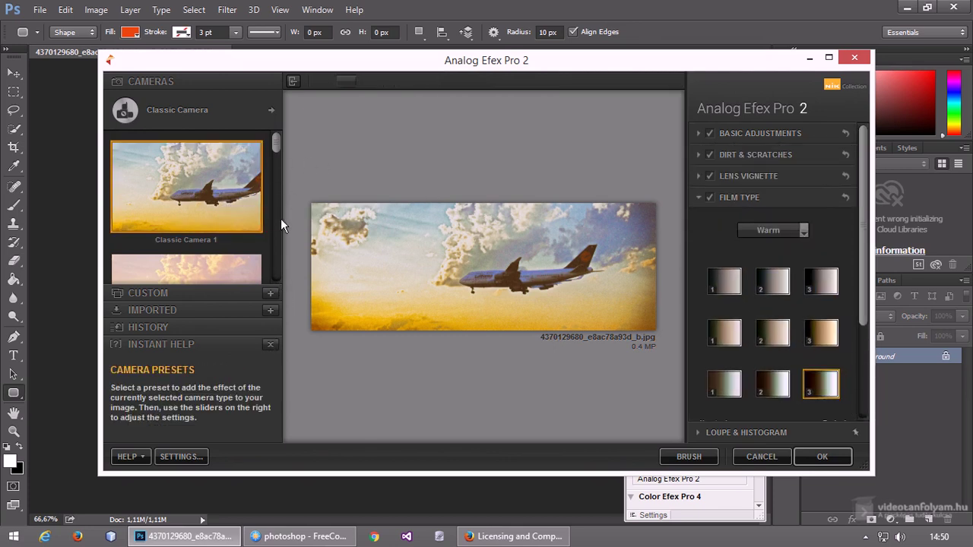
{"action": "scroll", "coordinate": [206, 205], "scroll_direction": "down", "scroll_amount": 1}
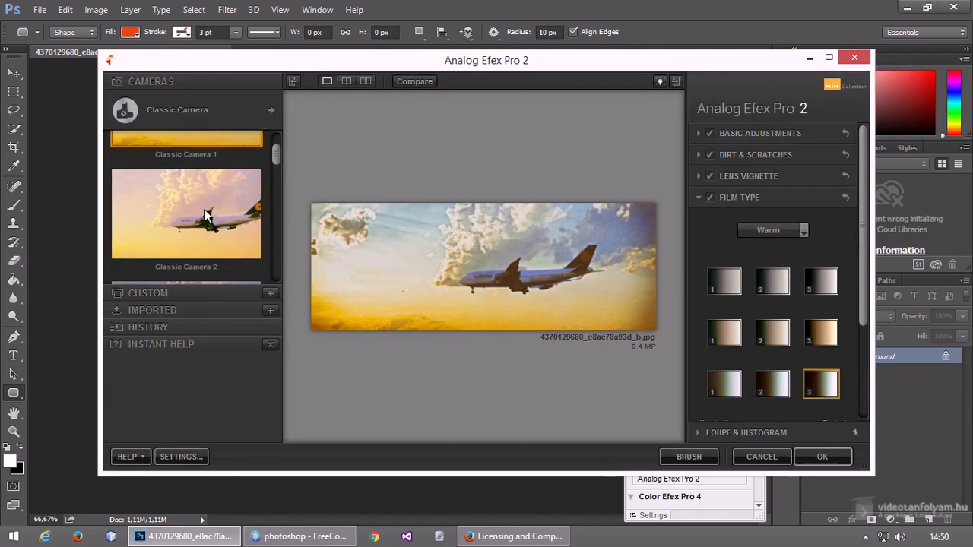
{"action": "left_click", "coordinate": [205, 209]}
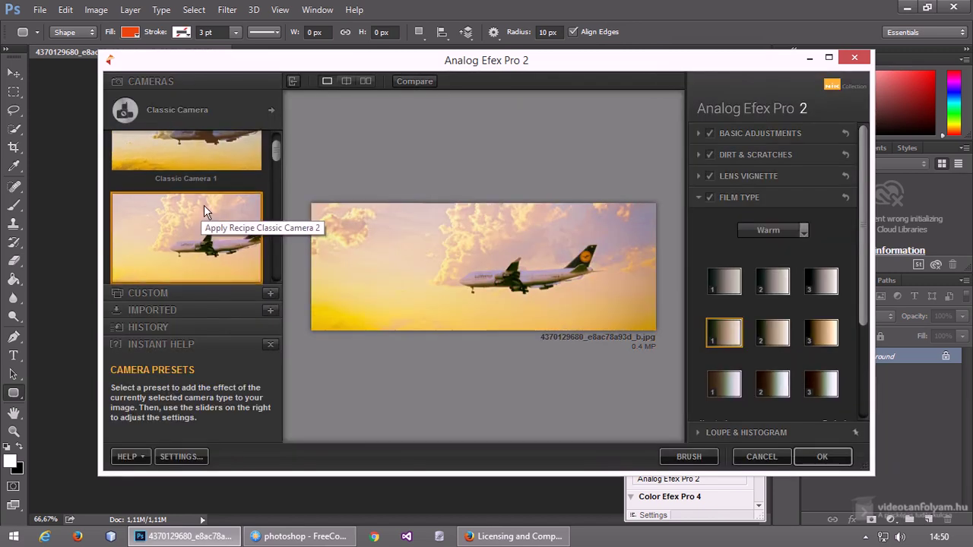
{"action": "scroll", "coordinate": [206, 193], "scroll_direction": "up", "scroll_amount": 1}
{"action": "left_click", "coordinate": [203, 182]}
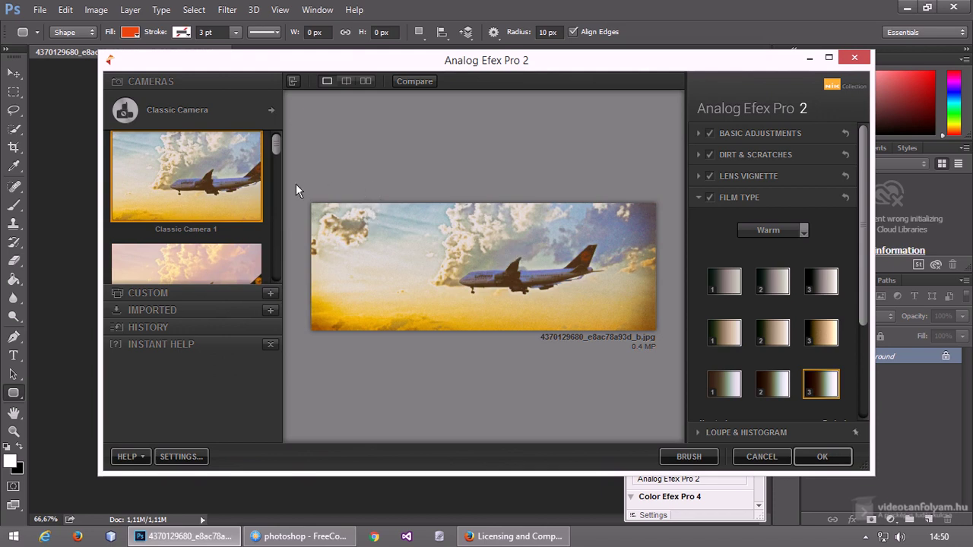
Under Dirt & Scratches, try another Dust and Lint texture, then a heavier one.
{"action": "mouse_move", "coordinate": [862, 176]}
{"action": "left_mouse_down"}
{"action": "mouse_move", "coordinate": [866, 243]}
{"action": "mouse_move", "coordinate": [896, 307]}
{"action": "mouse_move", "coordinate": [898, 187]}
{"action": "left_mouse_up"}
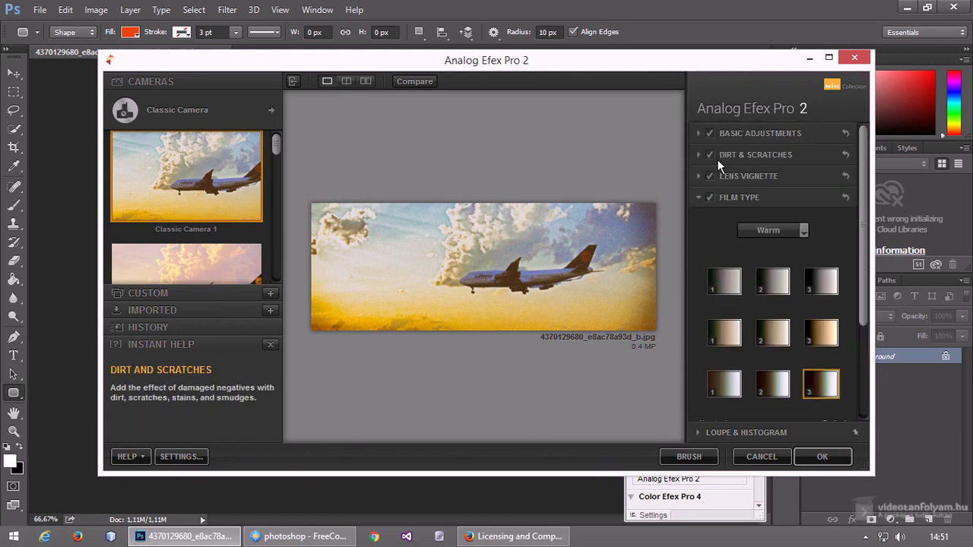
{"action": "left_click", "coordinate": [696, 154]}
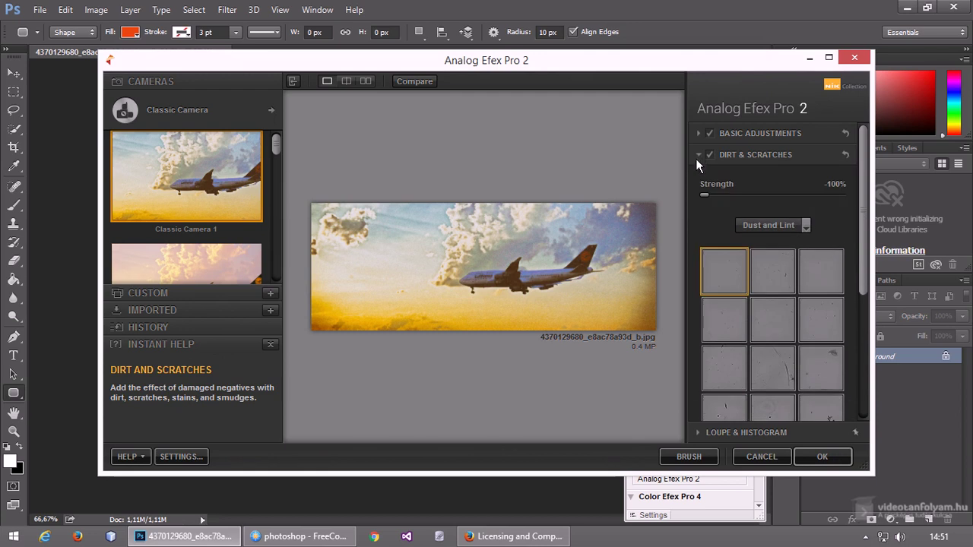
{"action": "left_click", "coordinate": [698, 152]}
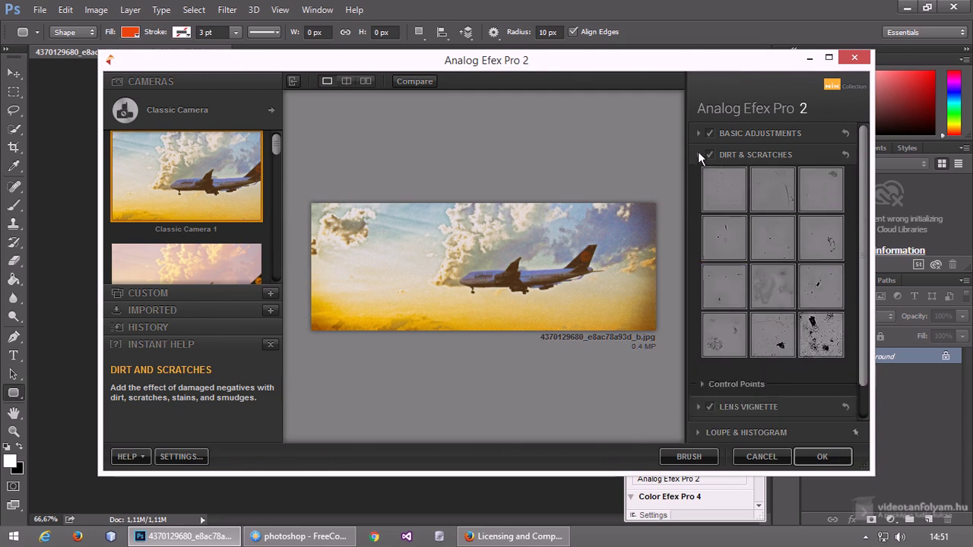
{"action": "left_click", "coordinate": [698, 152]}
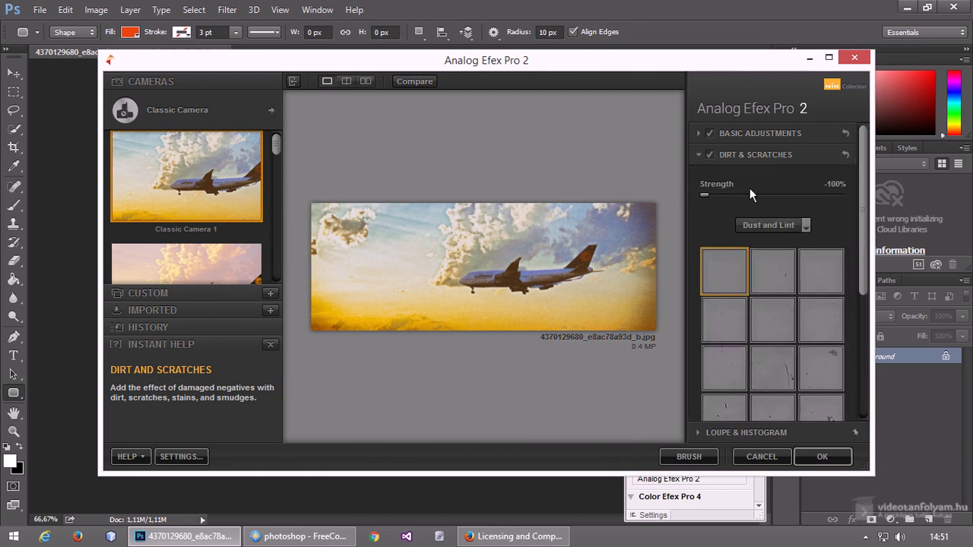
{"action": "scroll", "coordinate": [749, 272], "scroll_direction": "down", "scroll_amount": 2}
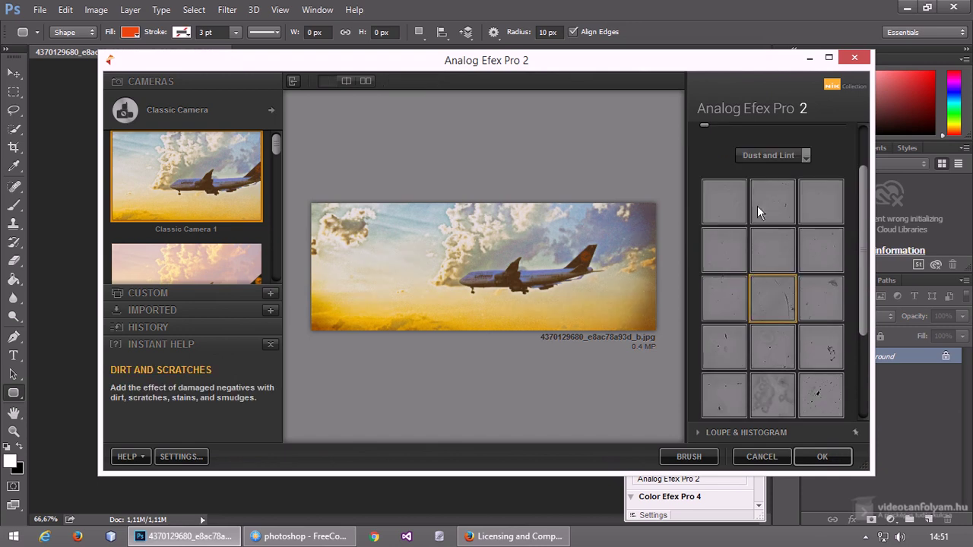
{"action": "left_click", "coordinate": [825, 344]}
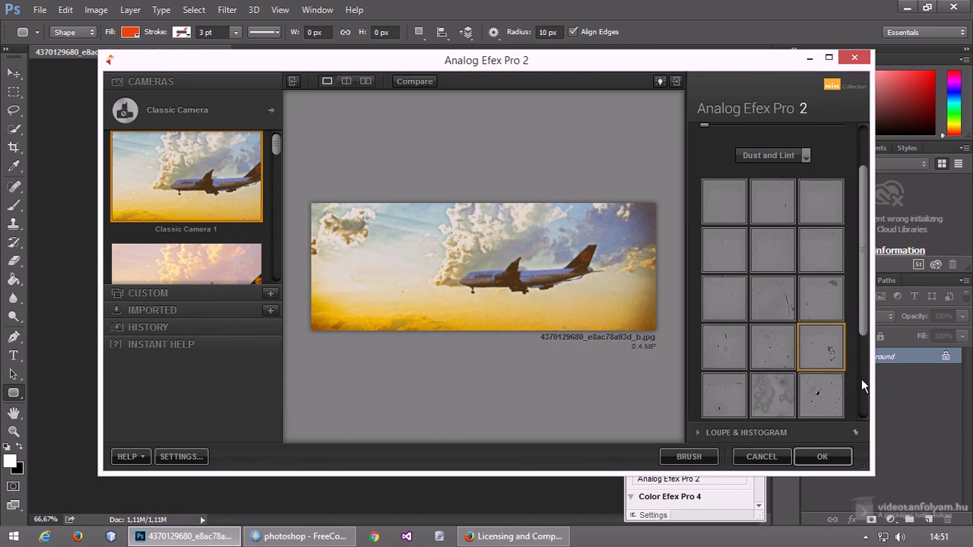
{"action": "scroll", "coordinate": [861, 381], "scroll_direction": "down", "scroll_amount": 1}
{"action": "scroll", "coordinate": [862, 381], "scroll_direction": "down", "scroll_amount": 1}
{"action": "scroll", "coordinate": [859, 381], "scroll_direction": "down", "scroll_amount": 1}
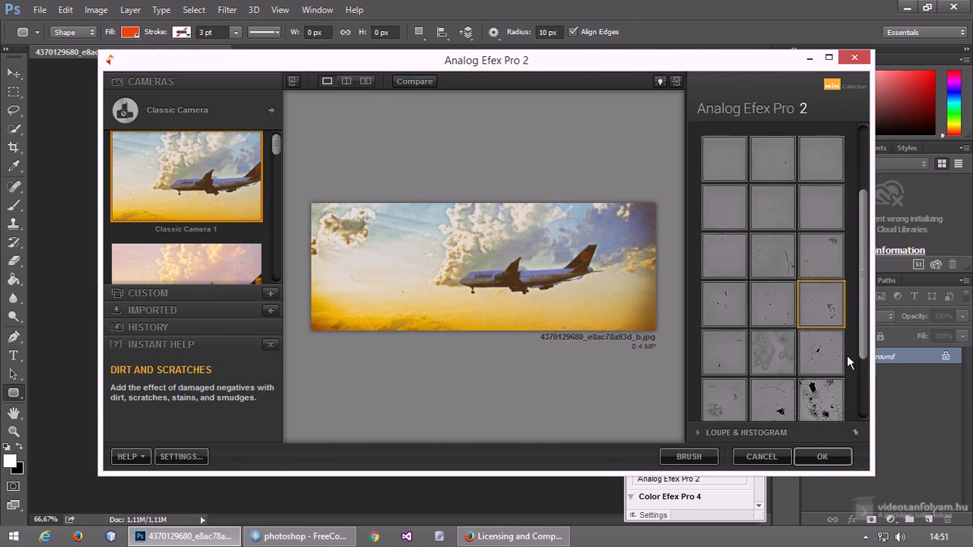
{"action": "left_click", "coordinate": [830, 388]}
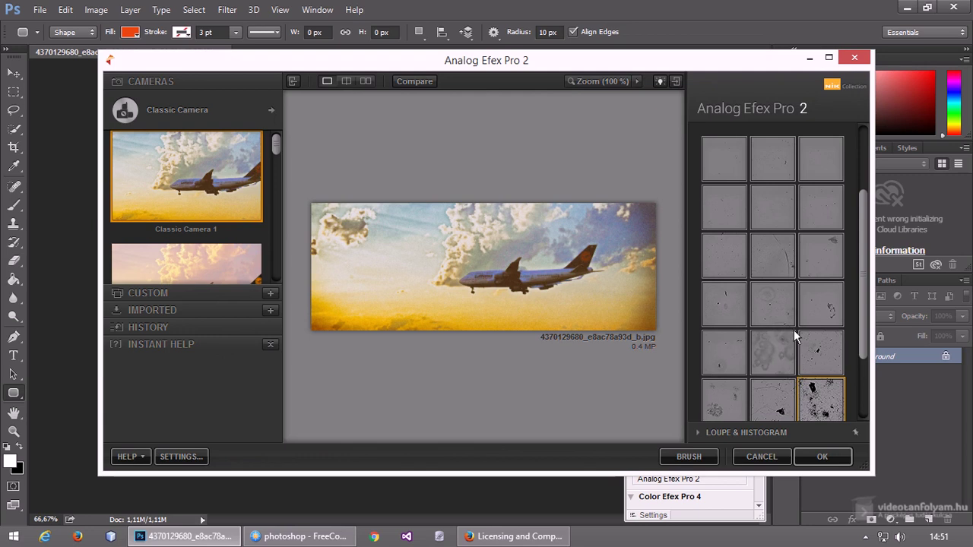
Review the Basic Adjustments sliders, then close Analog Efex Pro 2 without applying.
{"action": "scroll", "coordinate": [856, 130], "scroll_direction": "up", "scroll_amount": 4}
{"action": "scroll", "coordinate": [855, 128], "scroll_direction": "up", "scroll_amount": 1}
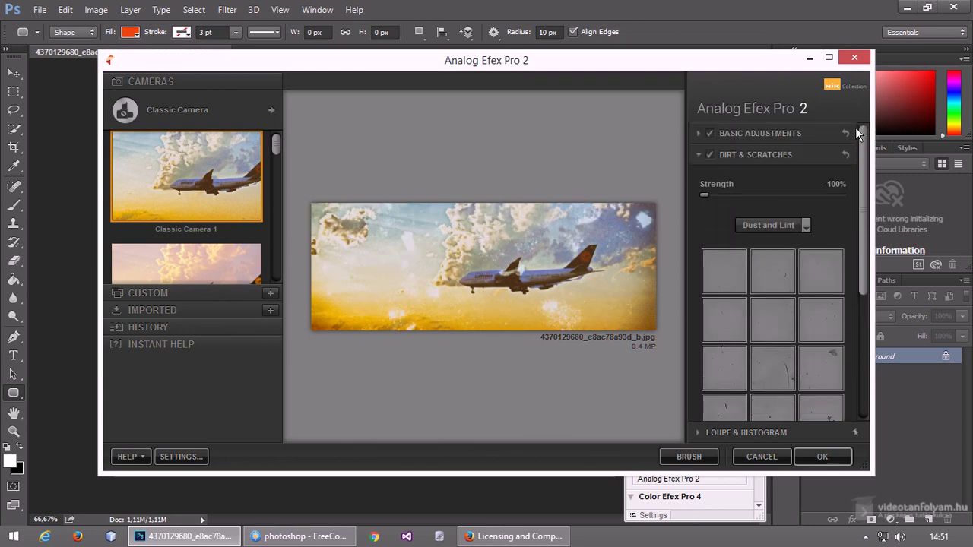
{"action": "left_click", "coordinate": [698, 134]}
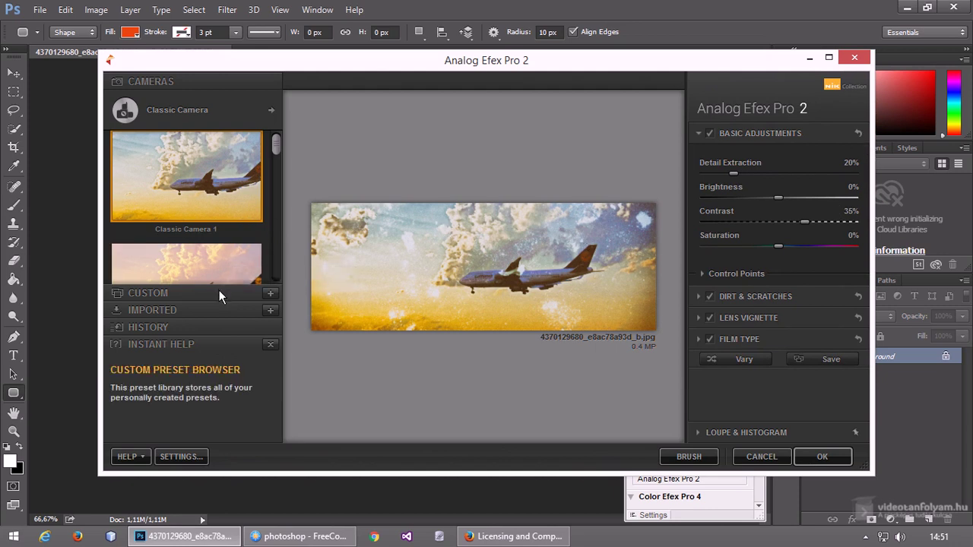
{"action": "mouse_move", "coordinate": [278, 147]}
{"action": "left_mouse_down"}
{"action": "mouse_move", "coordinate": [277, 262]}
{"action": "mouse_move", "coordinate": [270, 144]}
{"action": "left_mouse_up"}
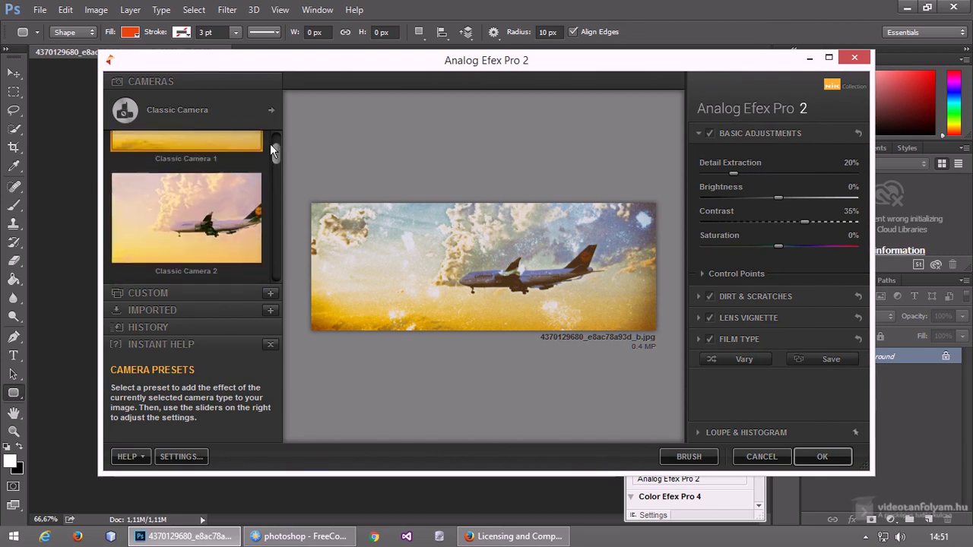
{"action": "left_click", "coordinate": [854, 57]}
Run Silver Efex Pro 2 and try presets 004 High Contrast (smooth) and 005 High Structure (harsh).
{"action": "left_click", "coordinate": [234, 14]}
{"action": "mouse_move", "coordinate": [240, 235]}
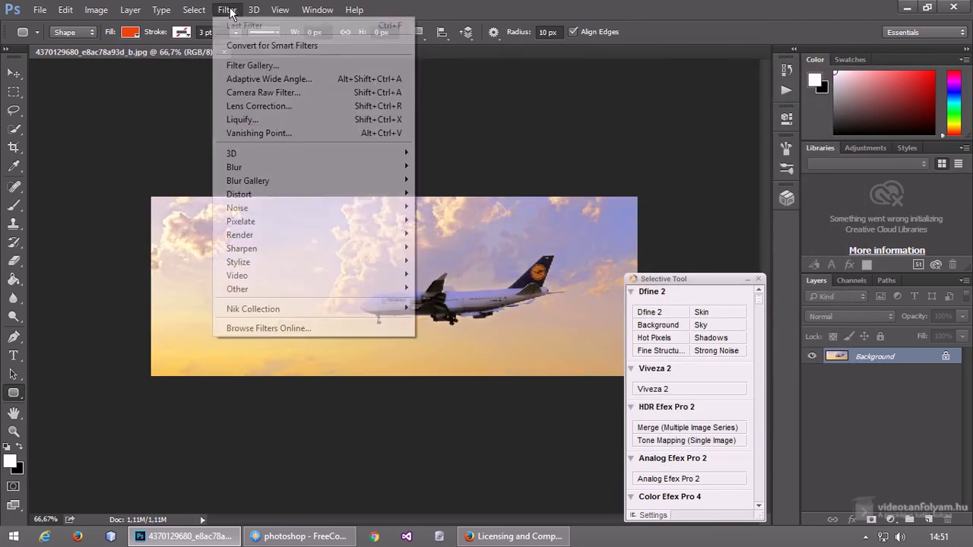
{"action": "mouse_move", "coordinate": [253, 309]}
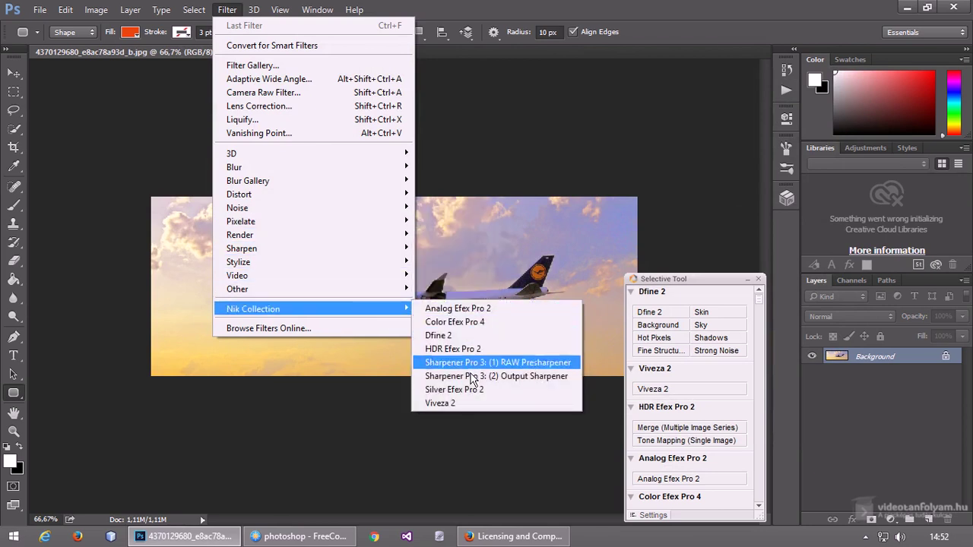
{"action": "left_click", "coordinate": [458, 389]}
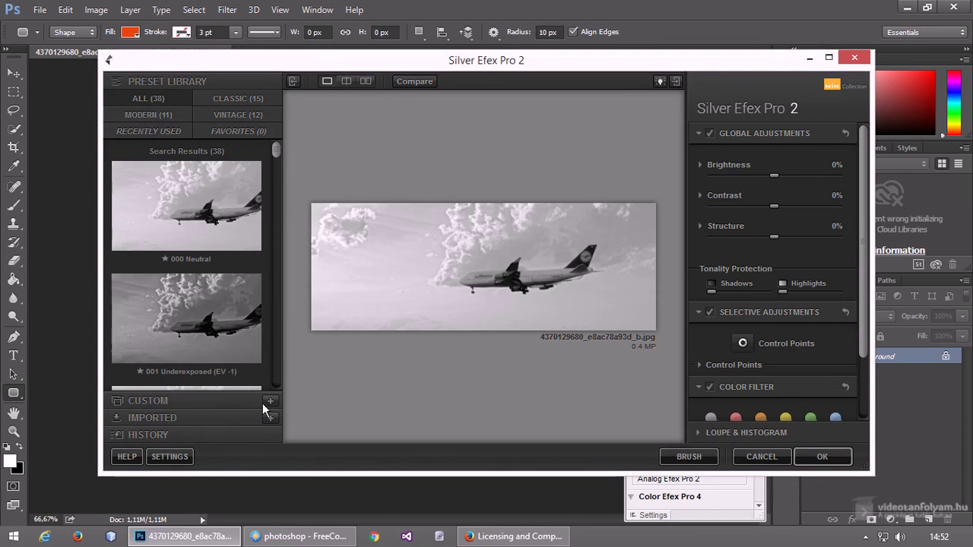
{"action": "scroll", "coordinate": [274, 176], "scroll_direction": "down", "scroll_amount": 2}
{"action": "scroll", "coordinate": [272, 173], "scroll_direction": "down", "scroll_amount": 2}
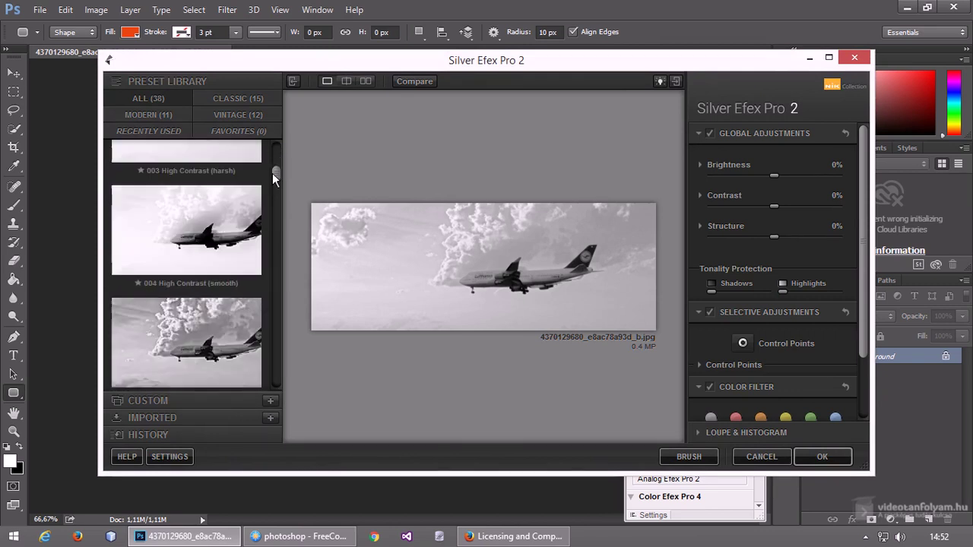
{"action": "left_click", "coordinate": [203, 209]}
{"action": "left_click", "coordinate": [183, 337]}
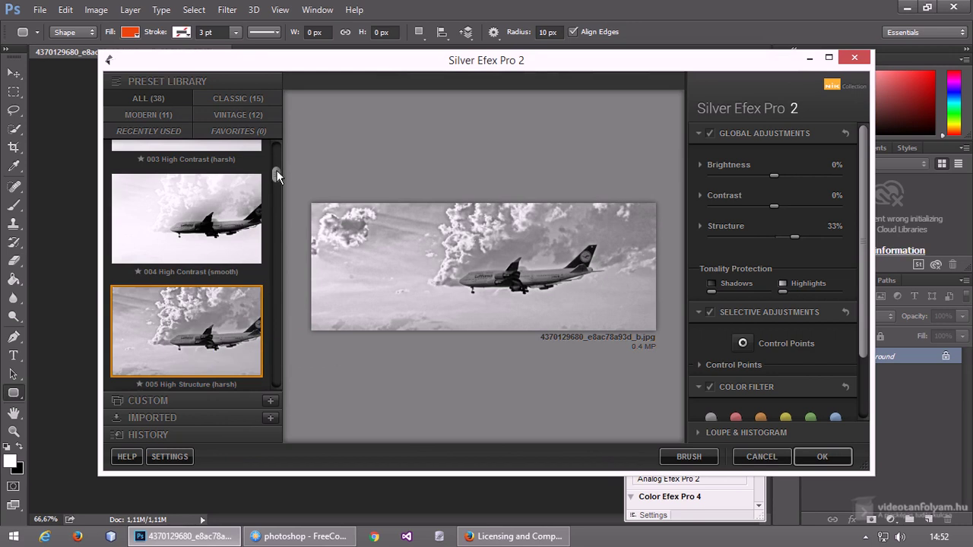
Try 007 High Key 1, settle on 015 Full Dynamic (harsh), then switch to the browser.
{"action": "left_click_drag", "start_coordinate": [277, 170], "coordinate": [276, 187]}
{"action": "scroll", "coordinate": [212, 223], "scroll_direction": "down", "scroll_amount": 2}
{"action": "left_click", "coordinate": [209, 236]}
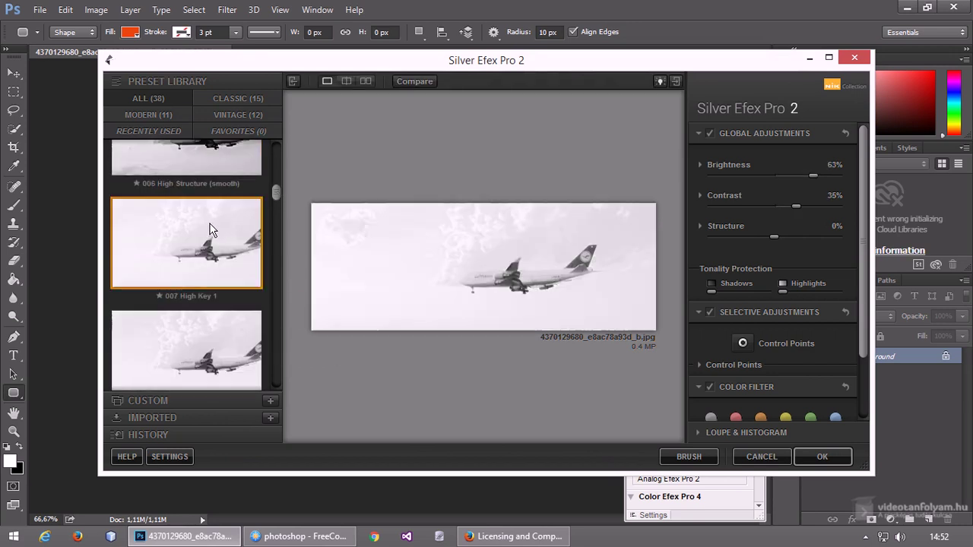
{"action": "scroll", "coordinate": [188, 354], "scroll_direction": "down", "scroll_amount": 4}
{"action": "scroll", "coordinate": [205, 319], "scroll_direction": "down", "scroll_amount": 4}
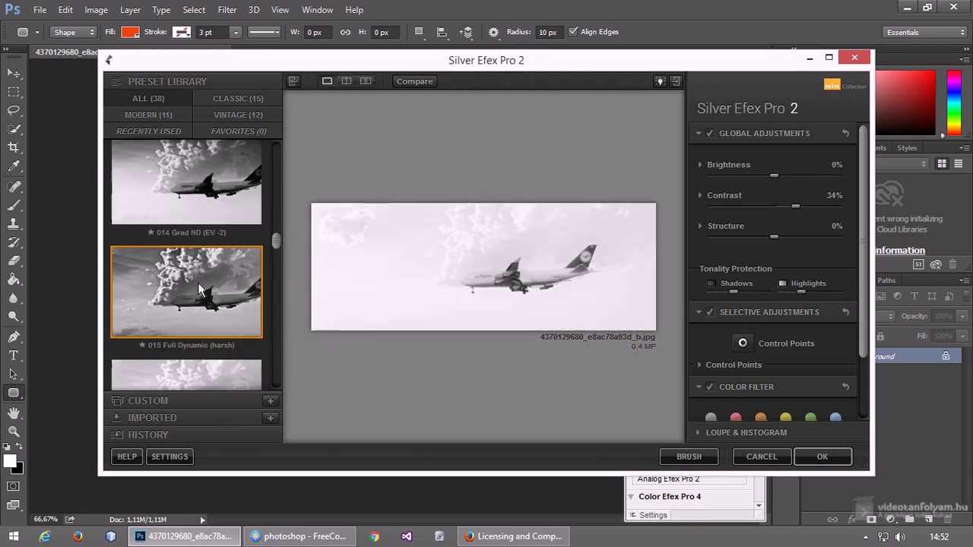
{"action": "left_click", "coordinate": [221, 283]}
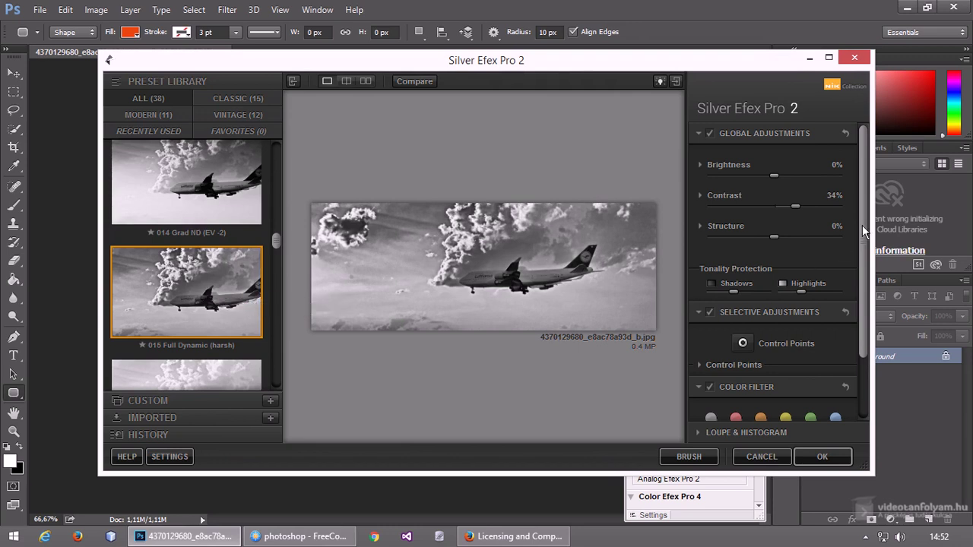
{"action": "left_click_drag", "start_coordinate": [862, 225], "coordinate": [862, 150]}
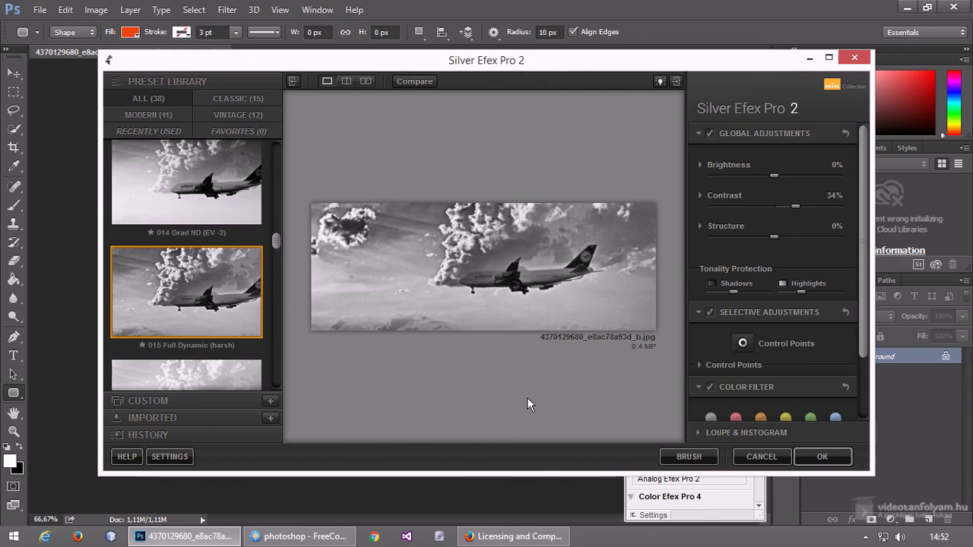
{"action": "left_click", "coordinate": [504, 536]}
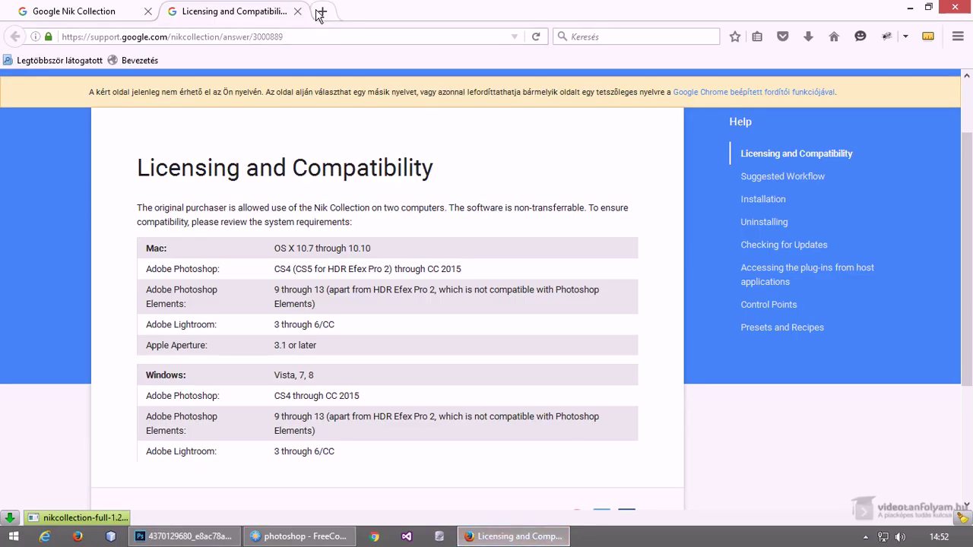
Translate 'brightness' to Hungarian (fényesség) in Google Translate, then return to Photoshop.
{"action": "left_click", "coordinate": [320, 11]}
{"action": "type", "text": "tr"}
{"action": "key", "text": "Return"}
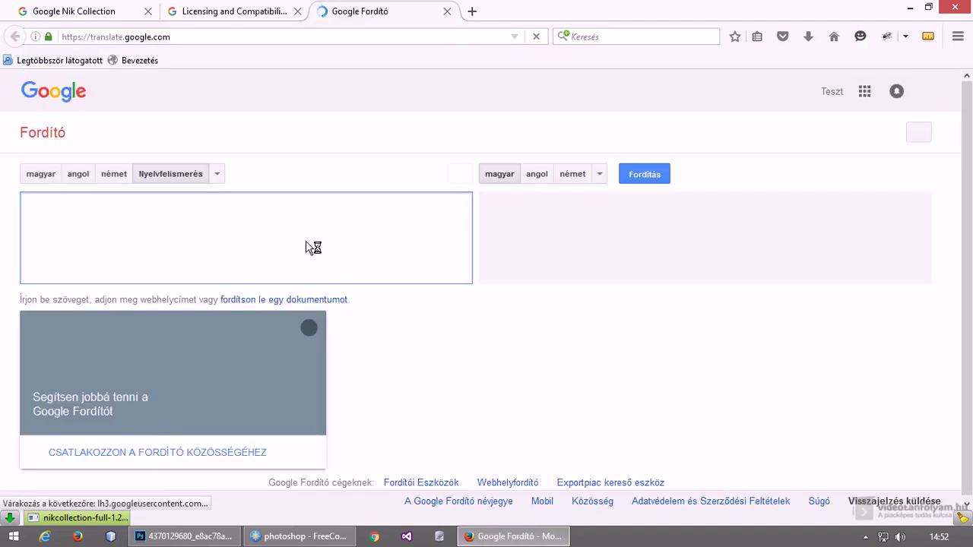
{"action": "type", "text": "bri"}
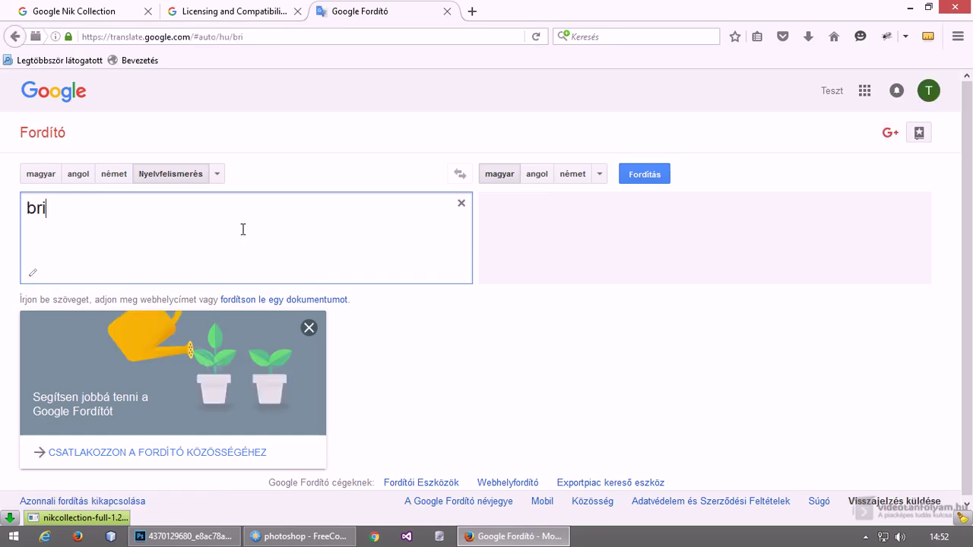
{"action": "type", "text": "ghtness"}
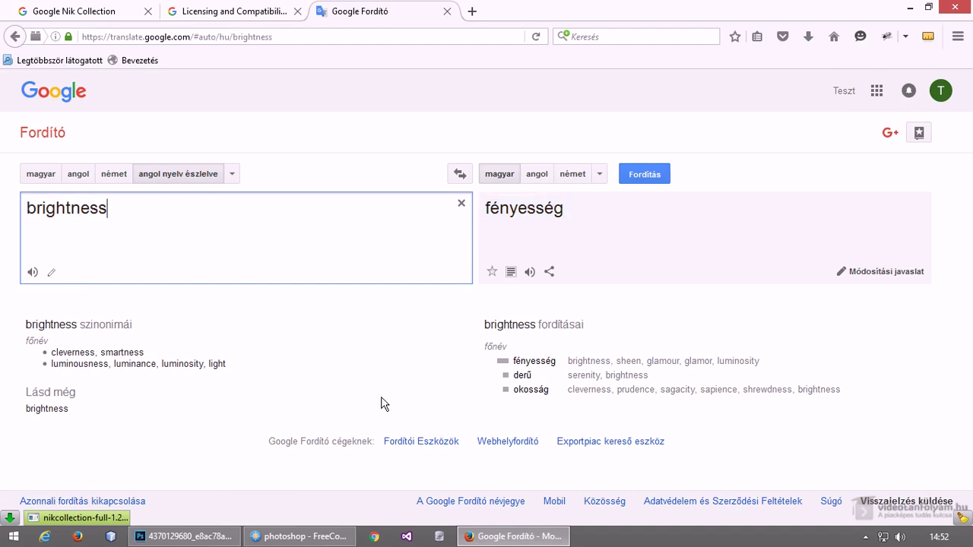
{"action": "left_click", "coordinate": [184, 537]}
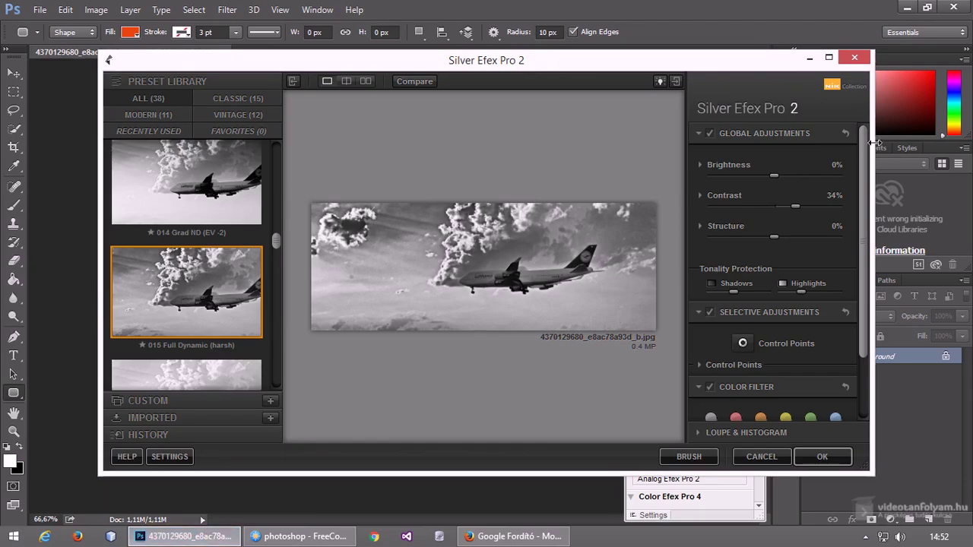
Cancel Silver Efex Pro 2 and add a masked '* Nik Collection *' layer above Background.
{"action": "left_click_drag", "start_coordinate": [866, 144], "coordinate": [871, 196]}
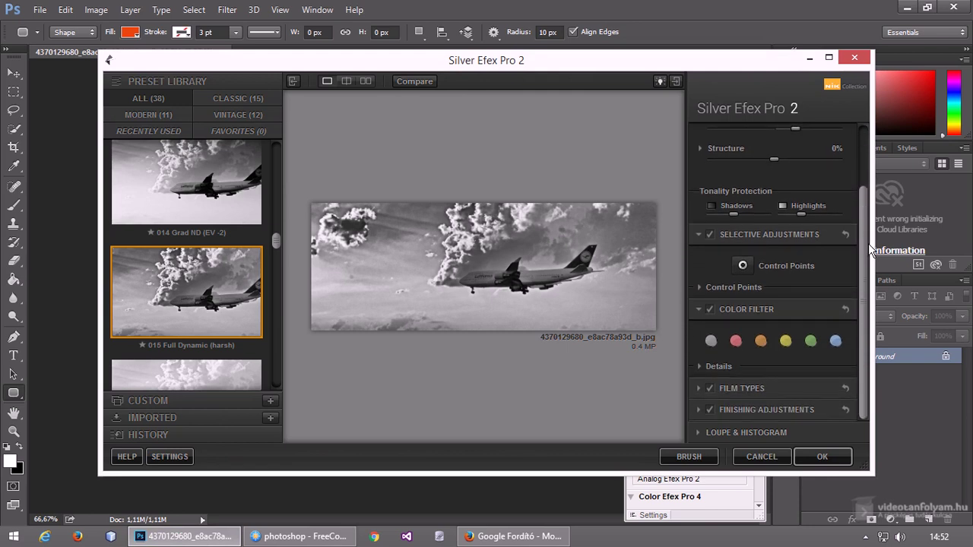
{"action": "scroll", "coordinate": [871, 197], "scroll_direction": "up", "scroll_amount": 3}
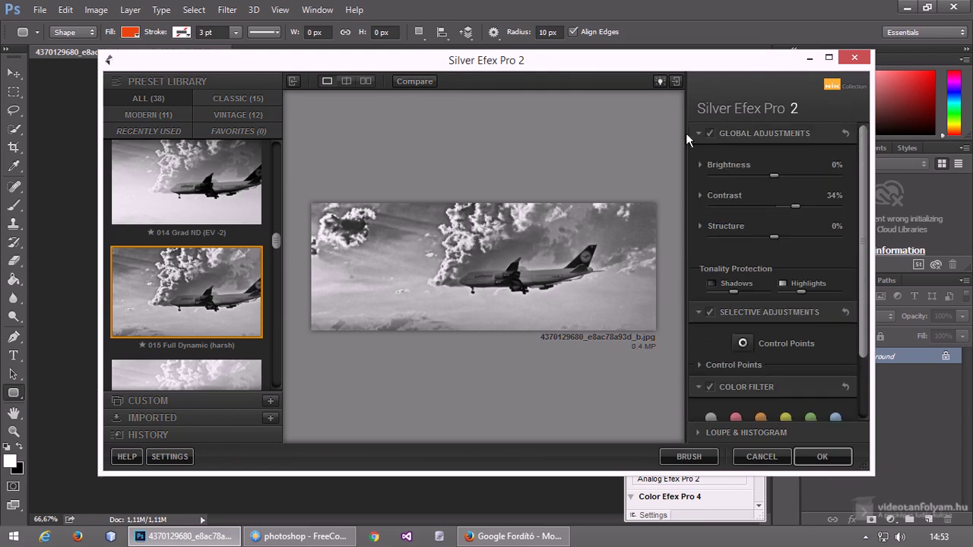
{"action": "left_click", "coordinate": [854, 58]}
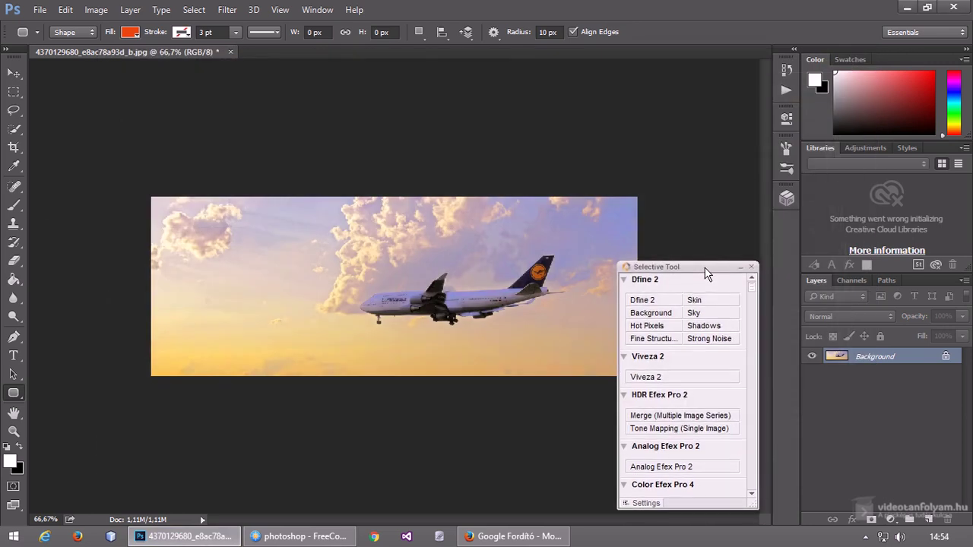
{"action": "left_click", "coordinate": [664, 314]}
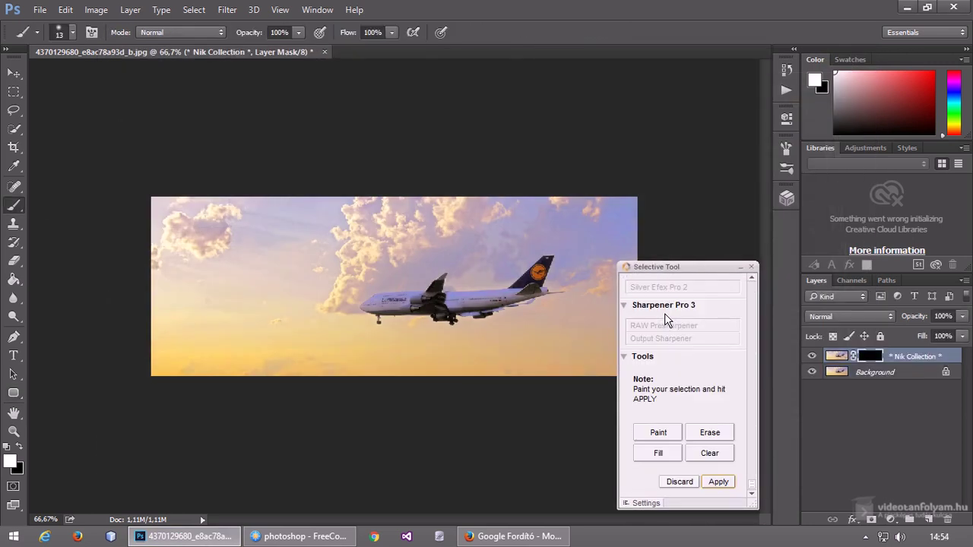
Paint the Dfine 2 effect onto the airplane fuselage with a 54 px brush.
{"action": "left_click", "coordinate": [655, 435]}
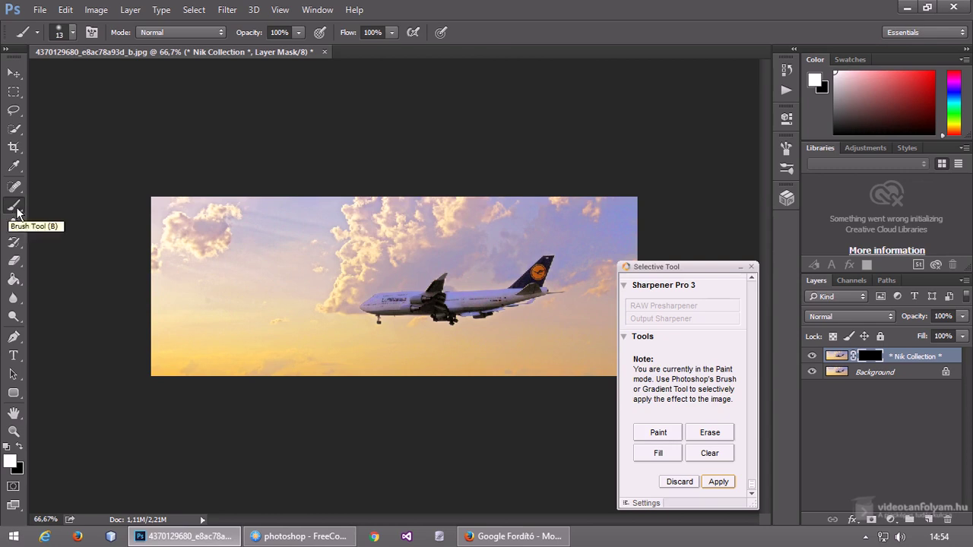
{"action": "left_click", "coordinate": [72, 31]}
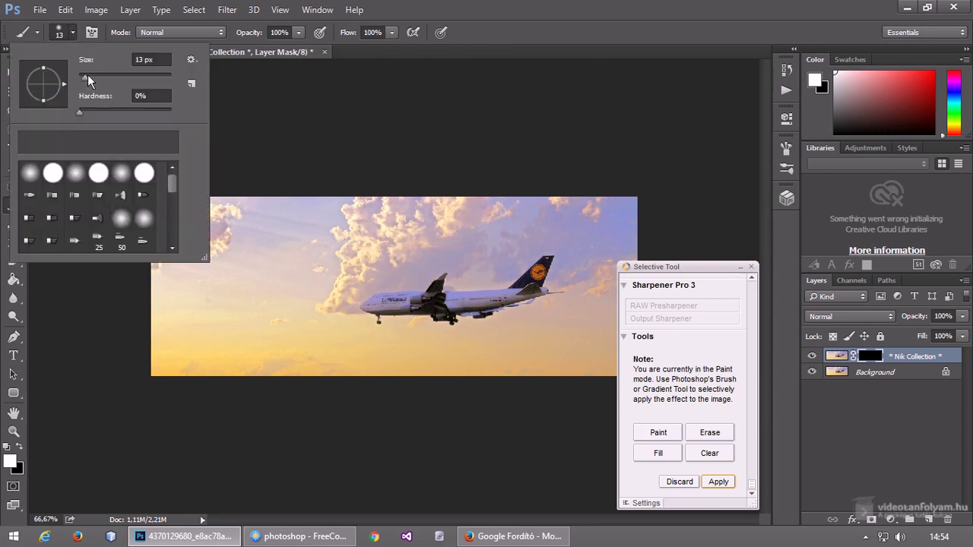
{"action": "left_click_drag", "start_coordinate": [88, 75], "coordinate": [103, 75]}
{"action": "left_click", "coordinate": [501, 38]}
{"action": "mouse_move", "coordinate": [421, 284]}
{"action": "left_mouse_down"}
{"action": "mouse_move", "coordinate": [462, 306]}
{"action": "mouse_move", "coordinate": [454, 294]}
{"action": "left_mouse_up"}
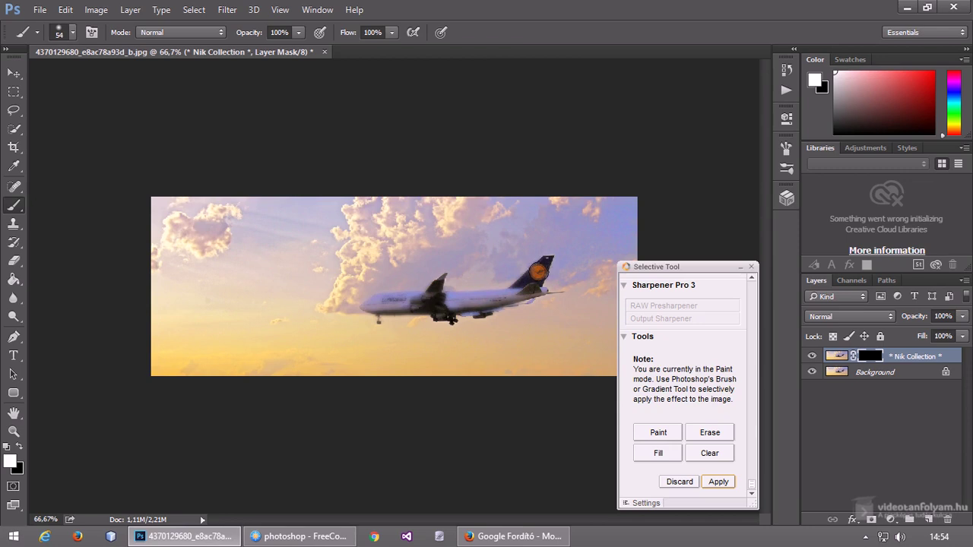
{"action": "left_click_drag", "start_coordinate": [379, 309], "coordinate": [564, 299]}
Clear the painted mask, fill Dfine 2 over the entire photo, and apply it.
{"action": "left_click", "coordinate": [710, 453]}
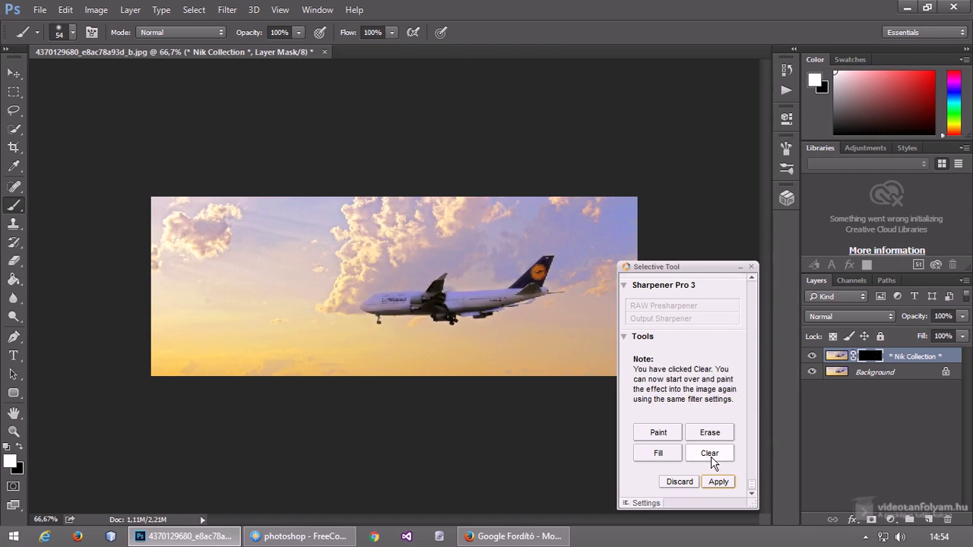
{"action": "left_click", "coordinate": [657, 455]}
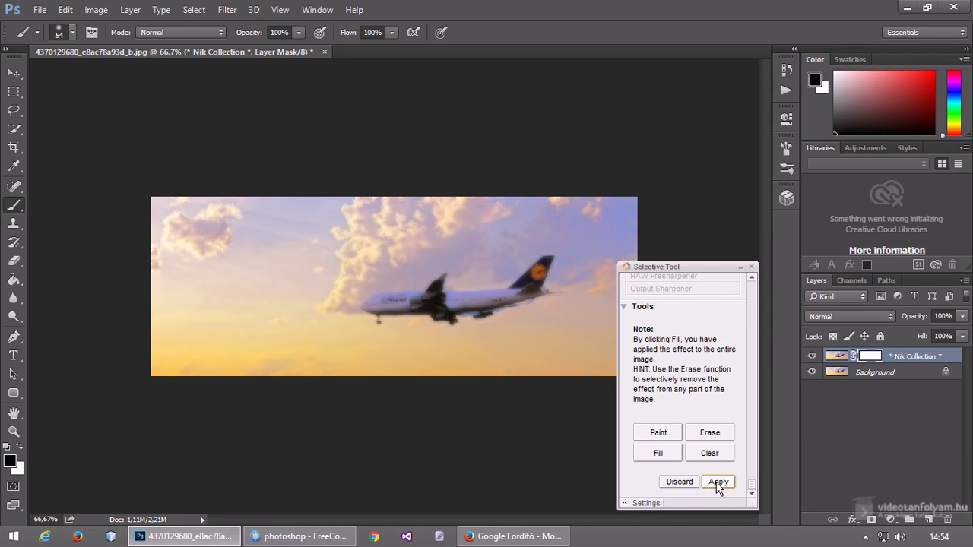
{"action": "left_click", "coordinate": [718, 482]}
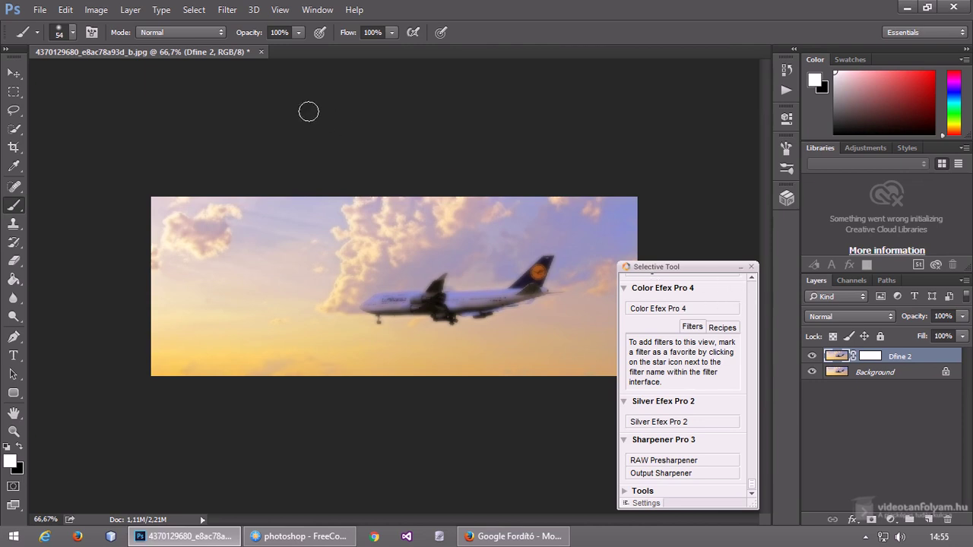
{"action": "left_click", "coordinate": [226, 9]}
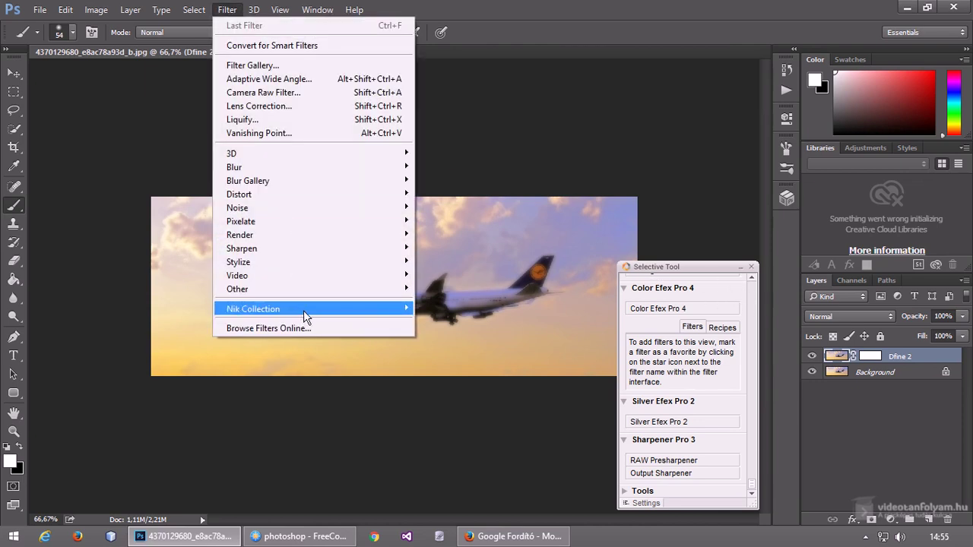
{"action": "mouse_move", "coordinate": [253, 309]}
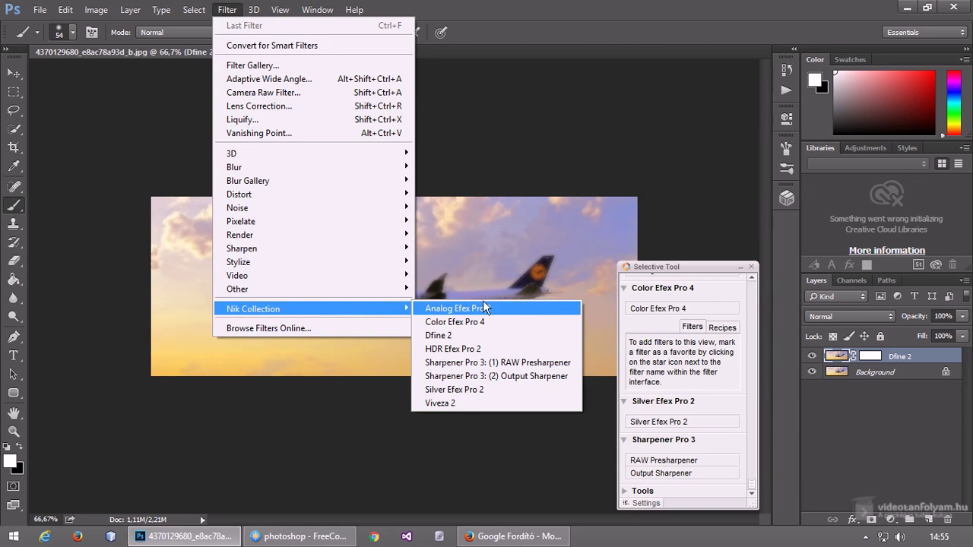
{"action": "left_click", "coordinate": [310, 432]}
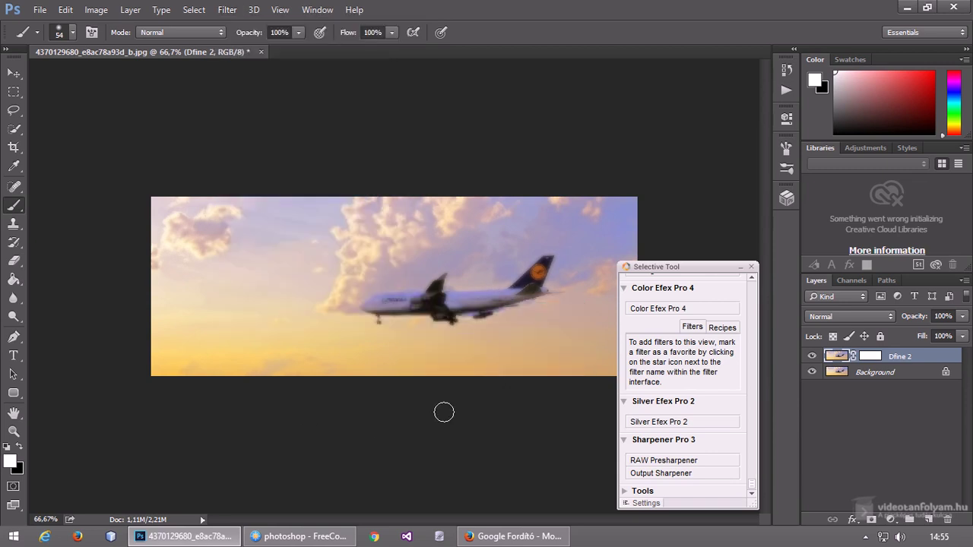